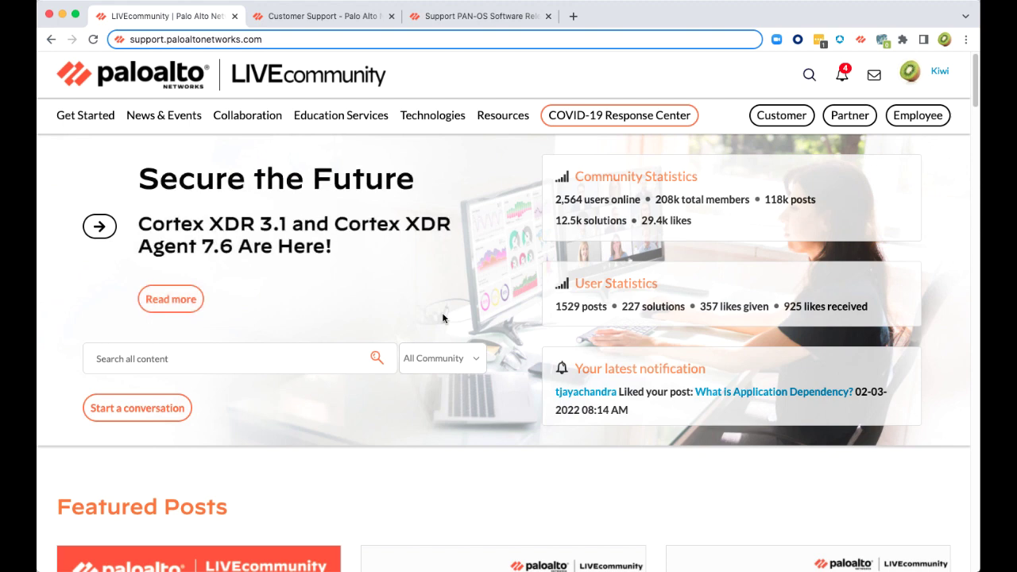
Go to the Customer Support Portal and open Updates > Software Updates
click(317, 24)
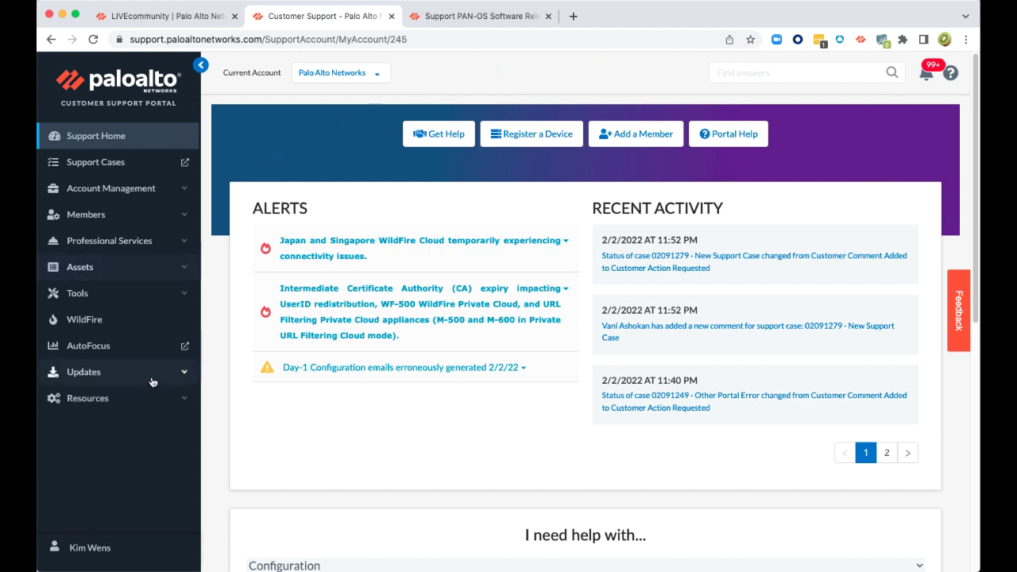
click(182, 376)
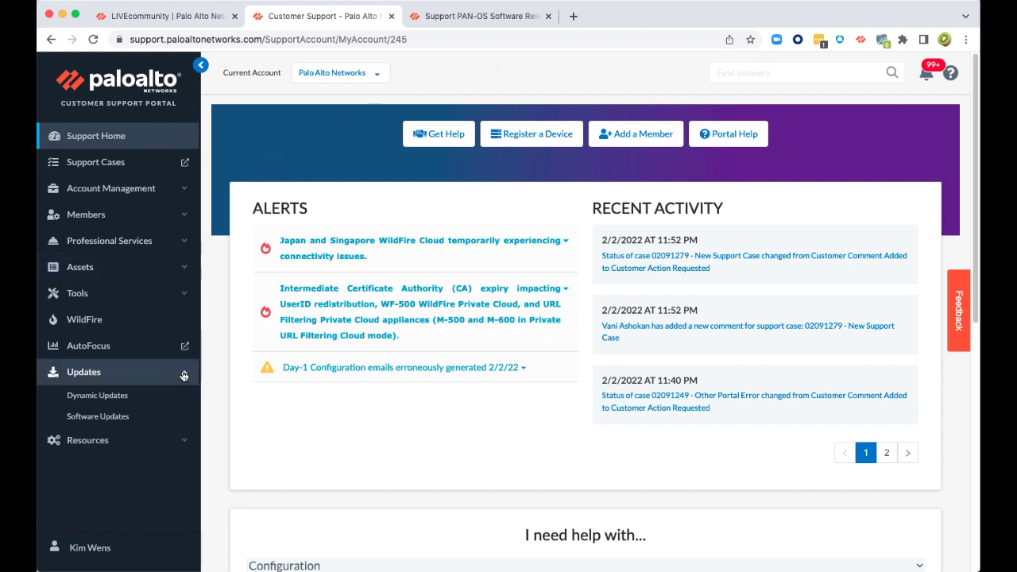
click(113, 419)
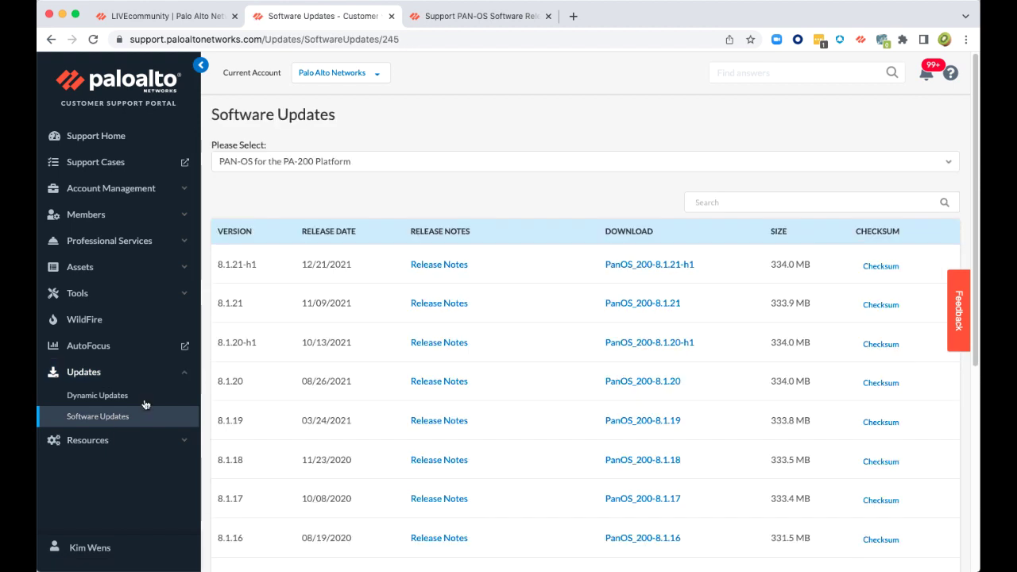
List PAN-OS for VM-Series Base Images downloads, then switch to the Software Release Guidance article
click(374, 162)
scroll(314, 248, down, 2)
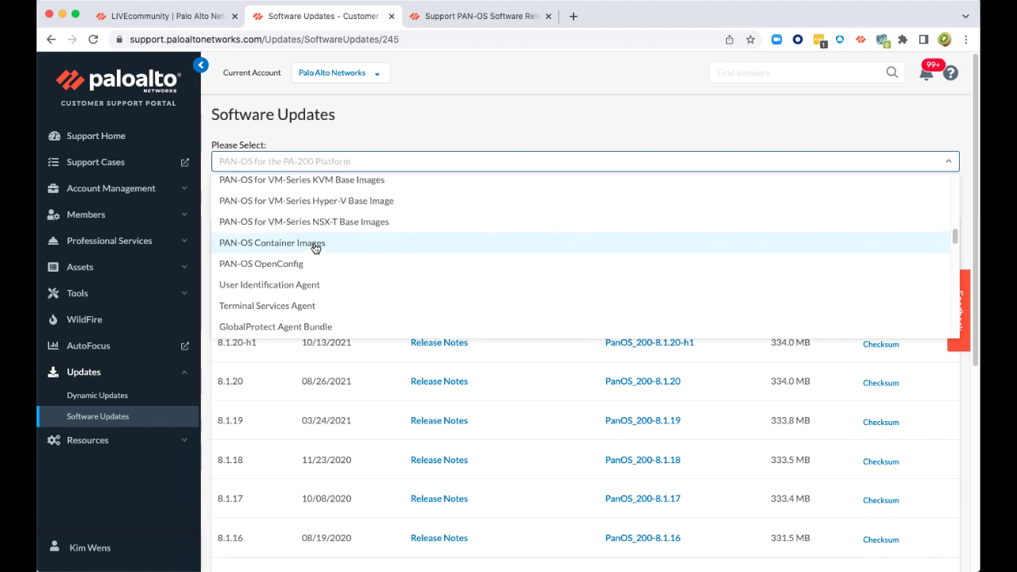
scroll(315, 247, up, 3)
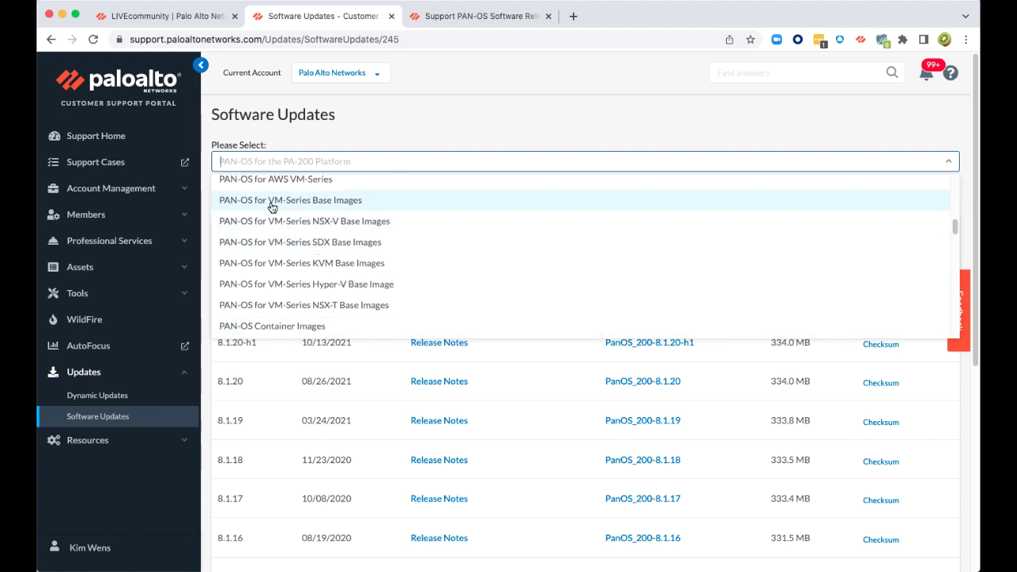
click(271, 201)
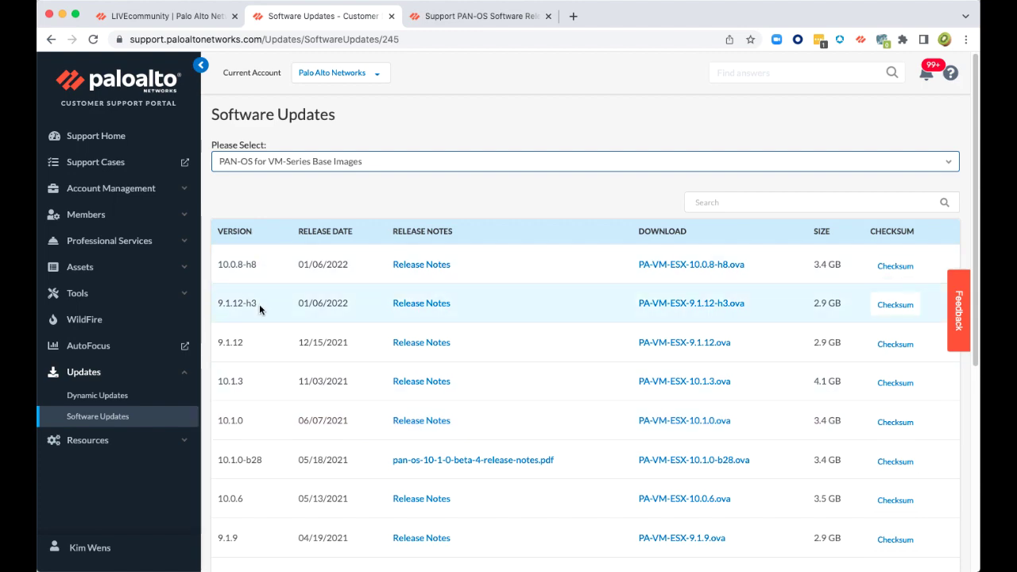
click(458, 17)
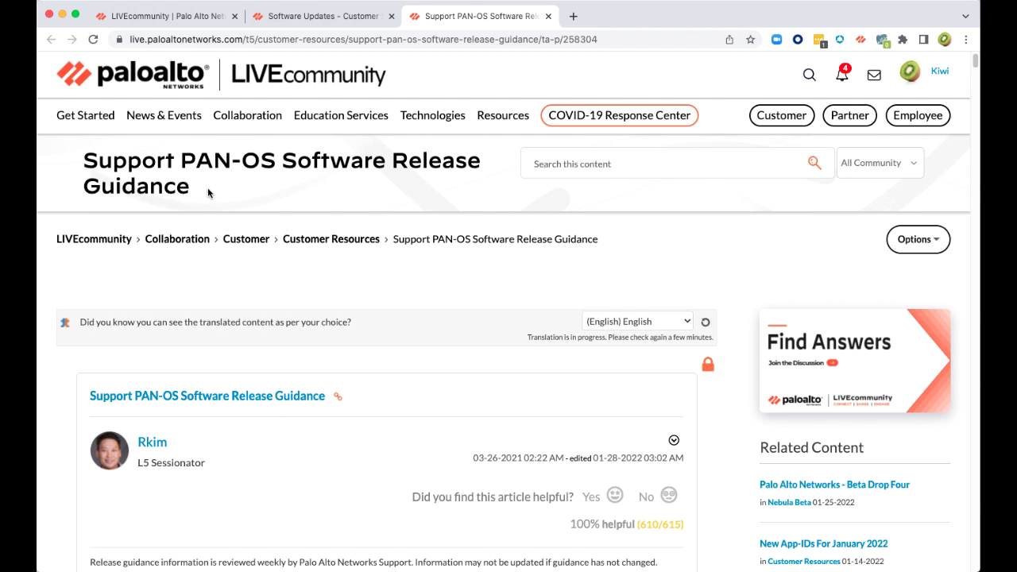
Highlight preferred releases 10.1.3 and 10.0.8-h8 in the firewall table, then return to Software Updates
scroll(210, 259, down, 5)
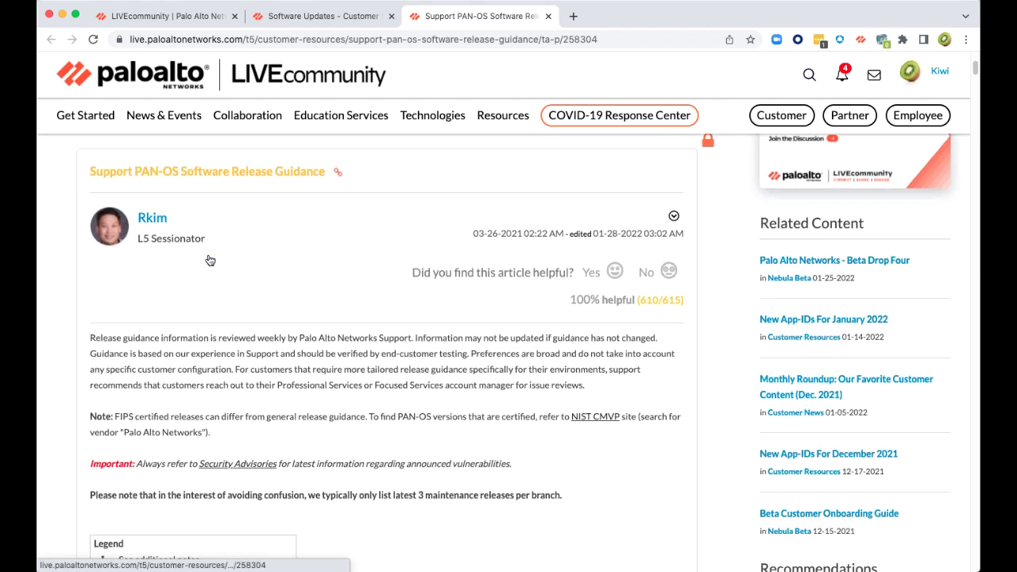
scroll(210, 260, down, 6)
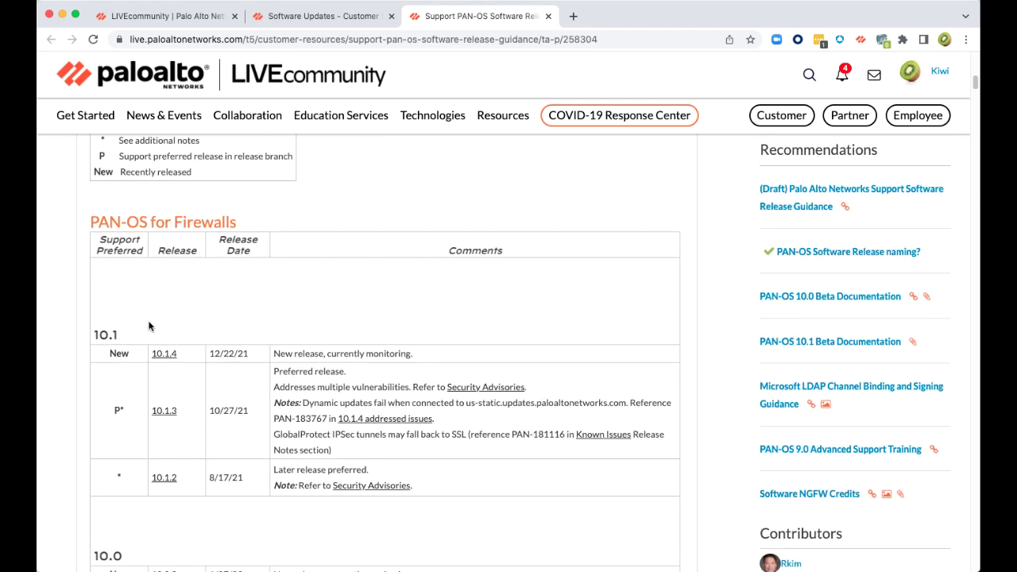
scroll(148, 326, down, 1)
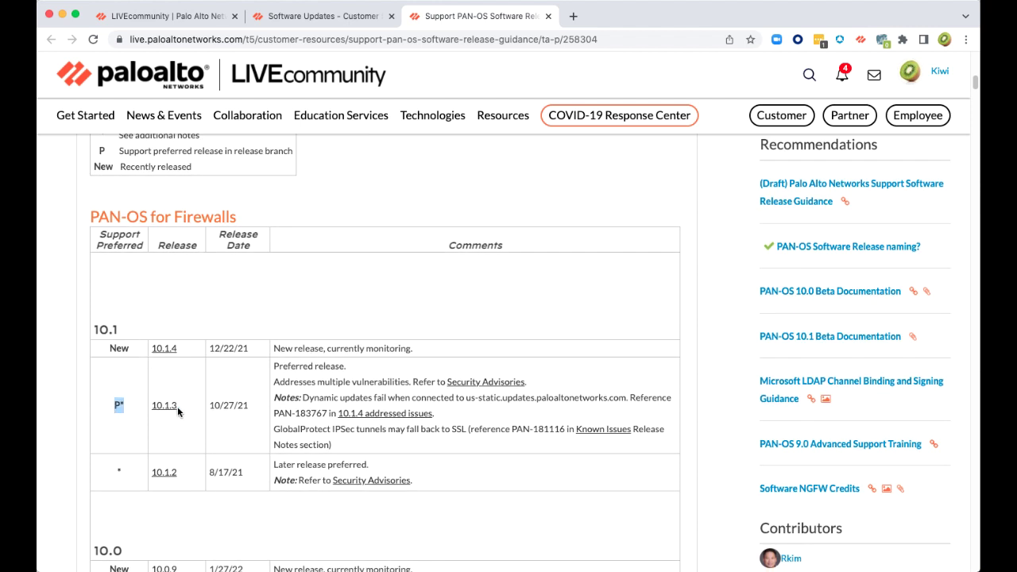
drag(177, 406, 114, 405)
scroll(115, 405, down, 5)
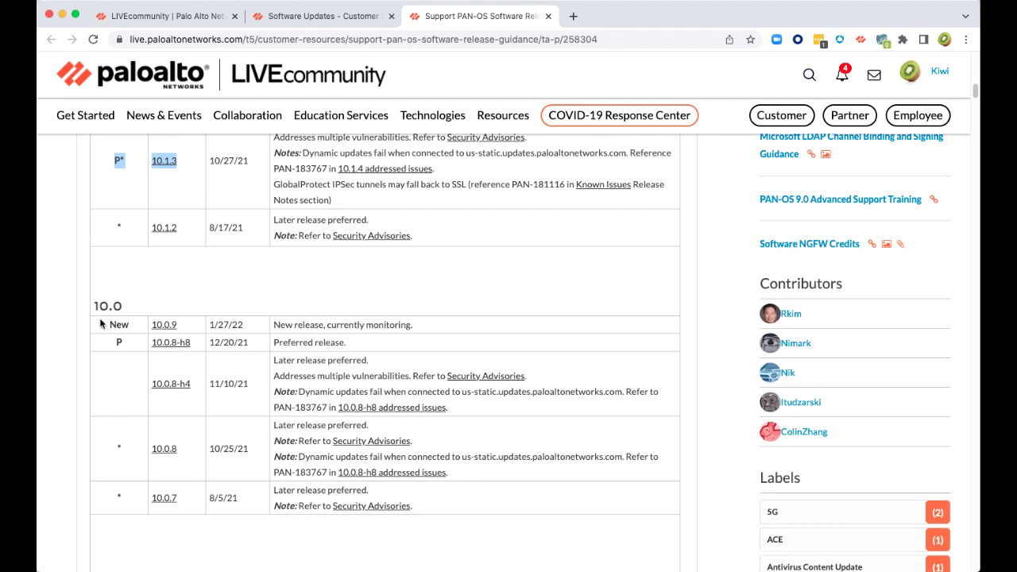
drag(195, 344, 117, 341)
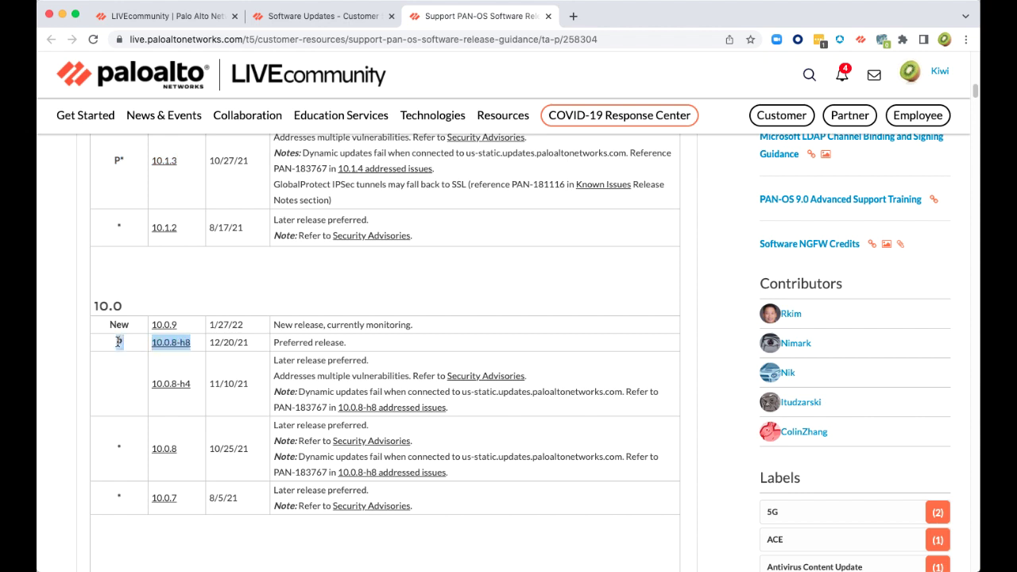
scroll(117, 342, up, 5)
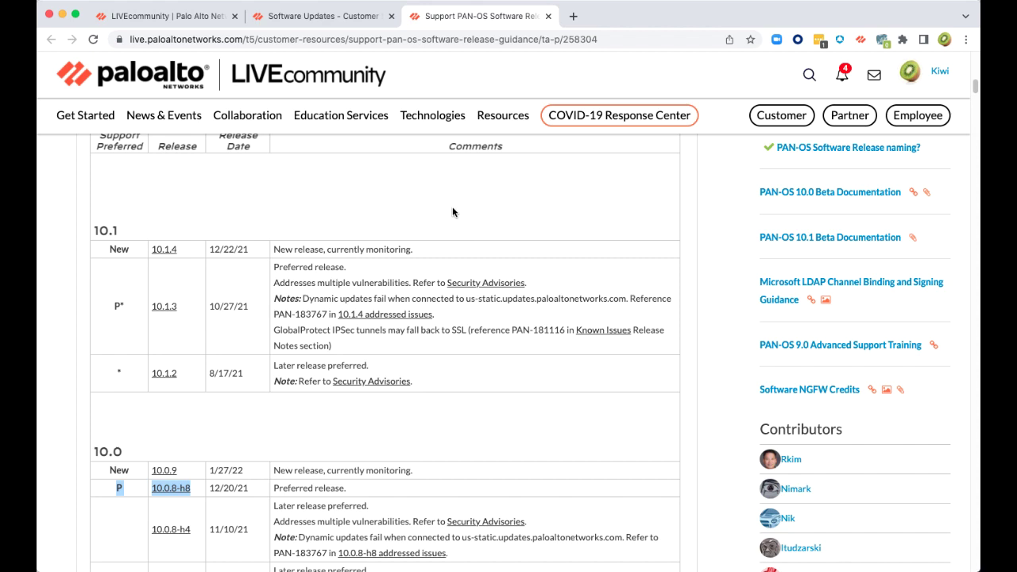
click(343, 16)
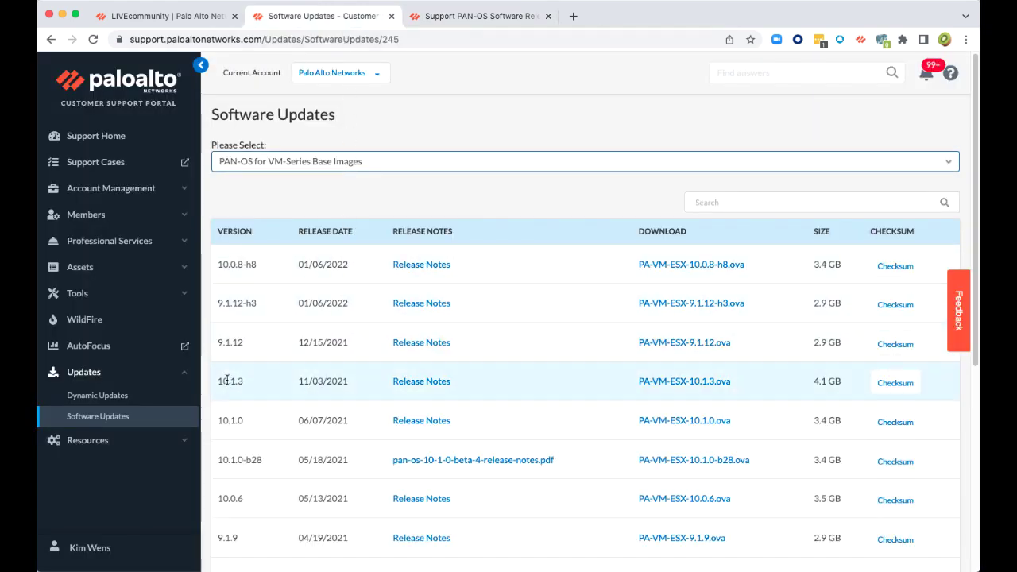
Download PA-VM-ESX-10.1.3.ova from the 10.1.3 row
drag(219, 382, 241, 385)
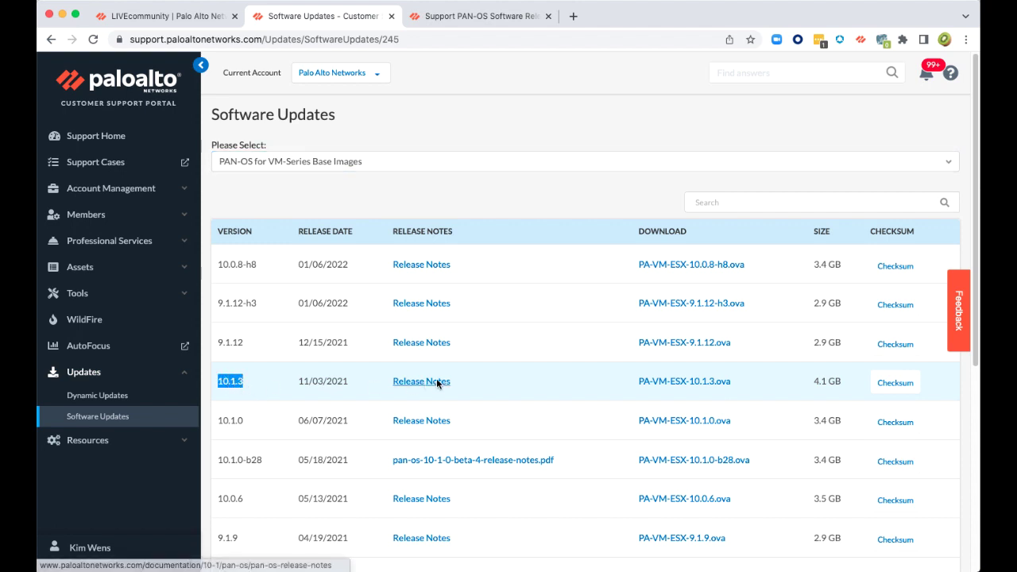
click(715, 386)
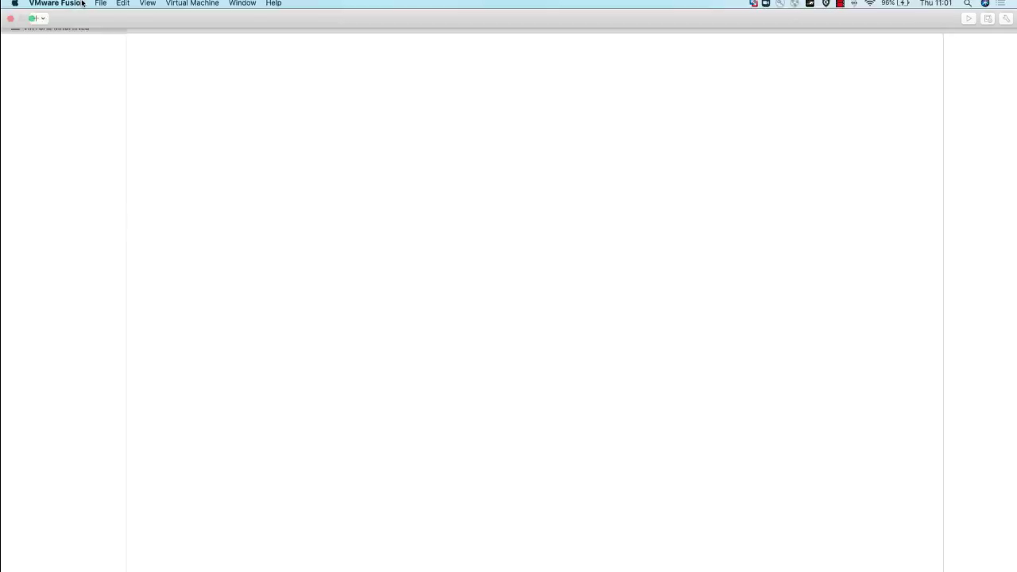
Start a new import of an existing VM using PA-VM-ESX-10.1.3.ova as the source
click(99, 5)
click(109, 18)
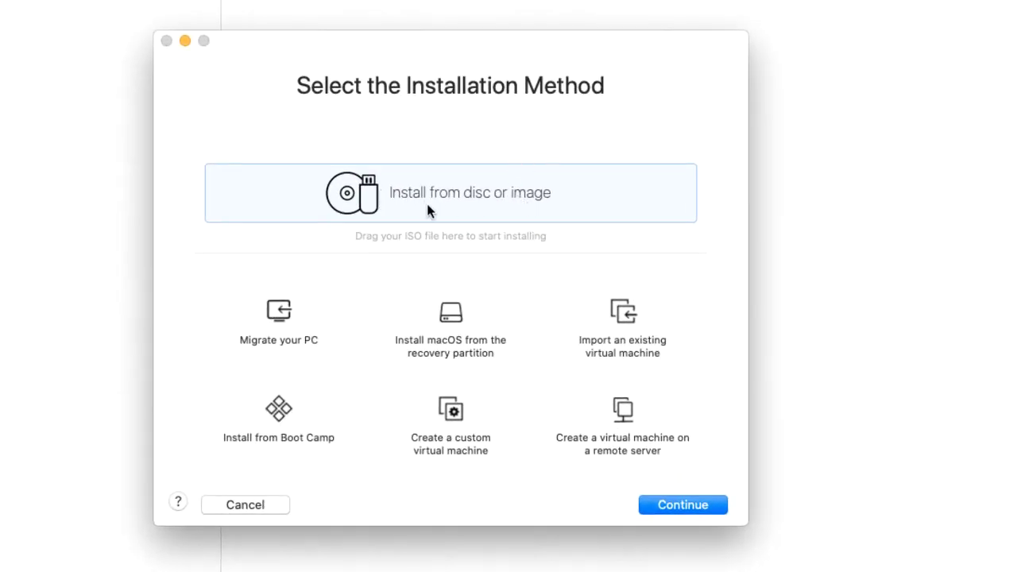
double_click(629, 318)
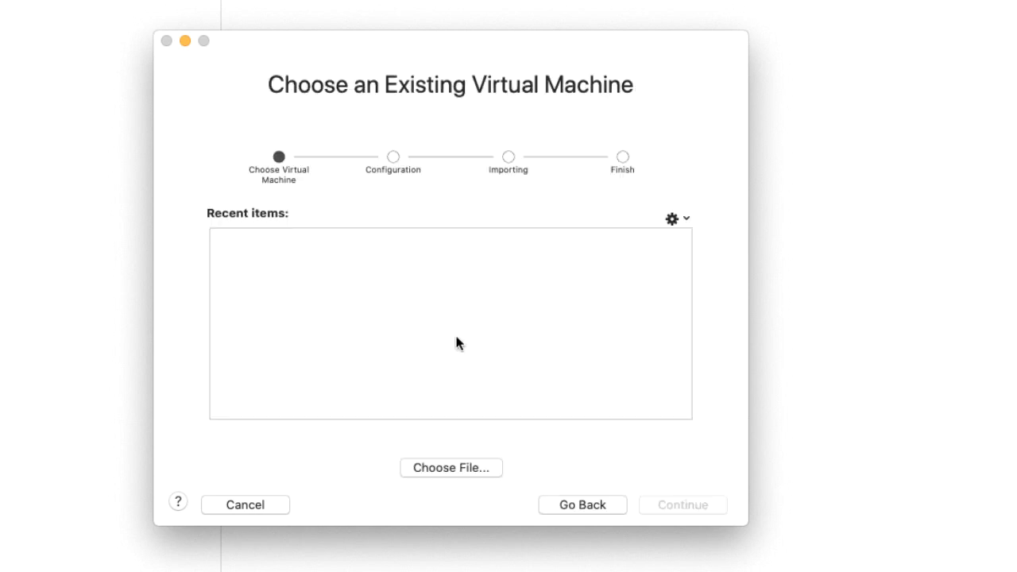
click(440, 468)
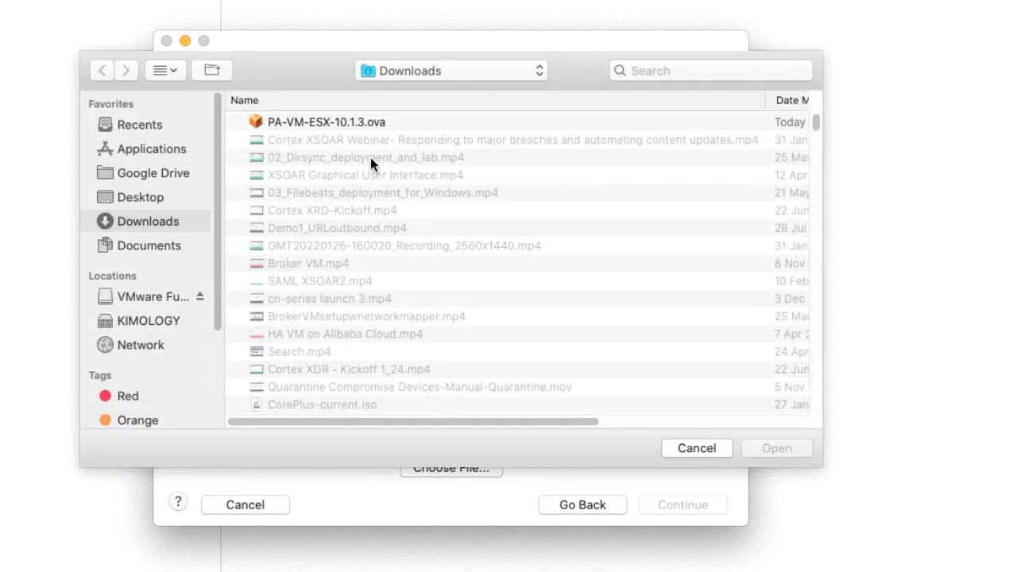
click(354, 127)
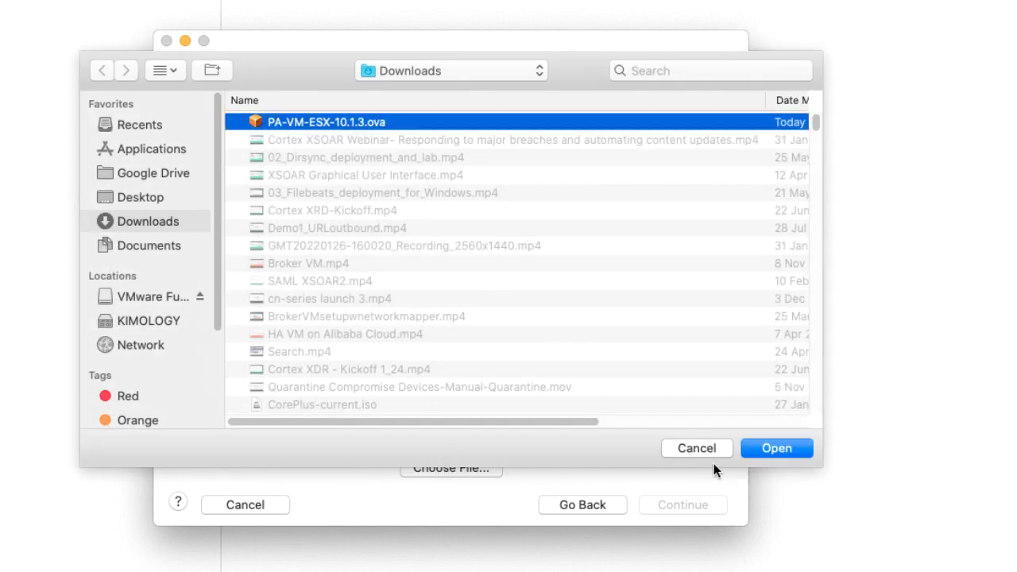
click(774, 452)
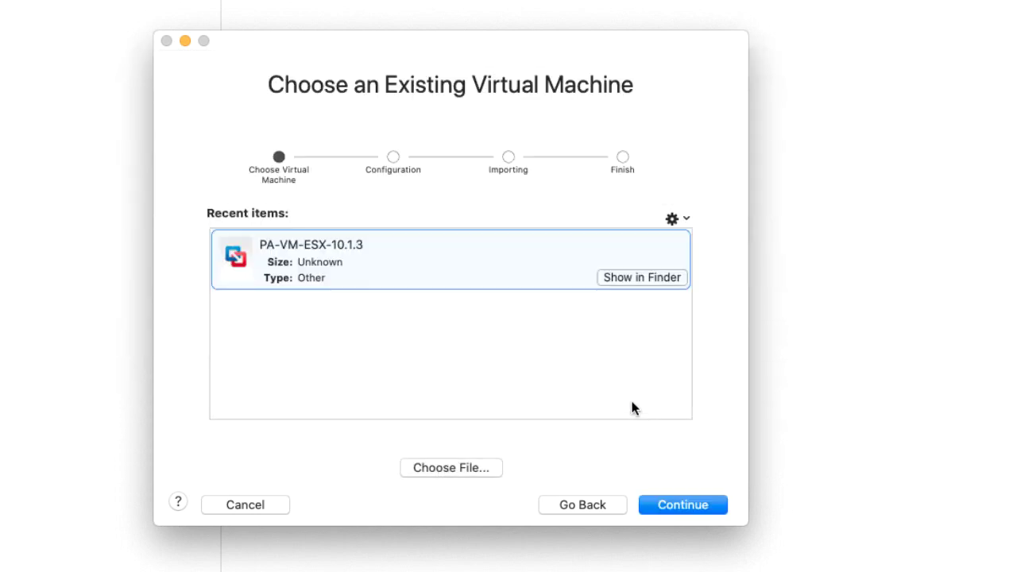
click(688, 506)
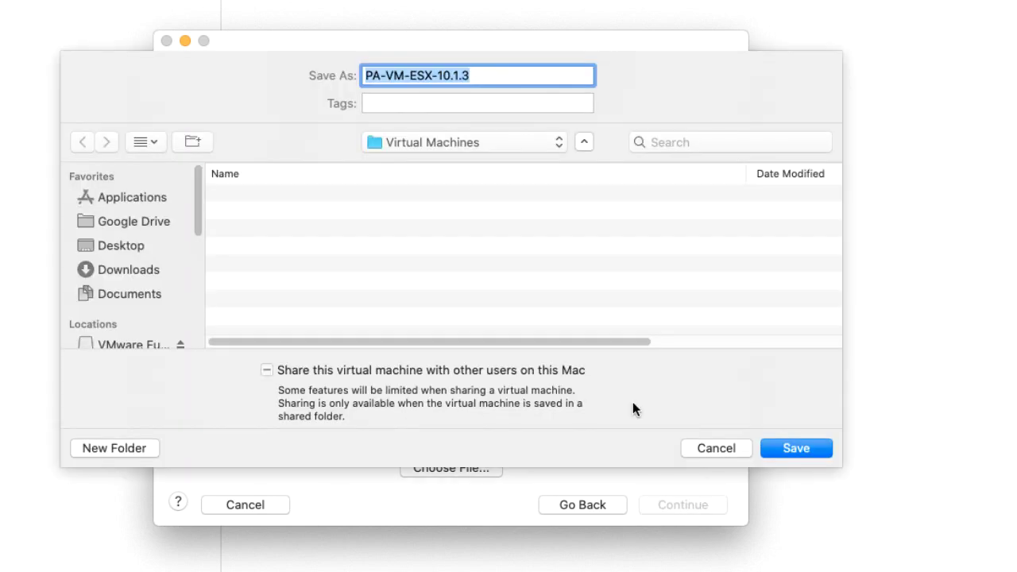
Save the imported machine as PALAB10.1.3 and open Customize Settings when it finishes
text(PALAB10.1.3)
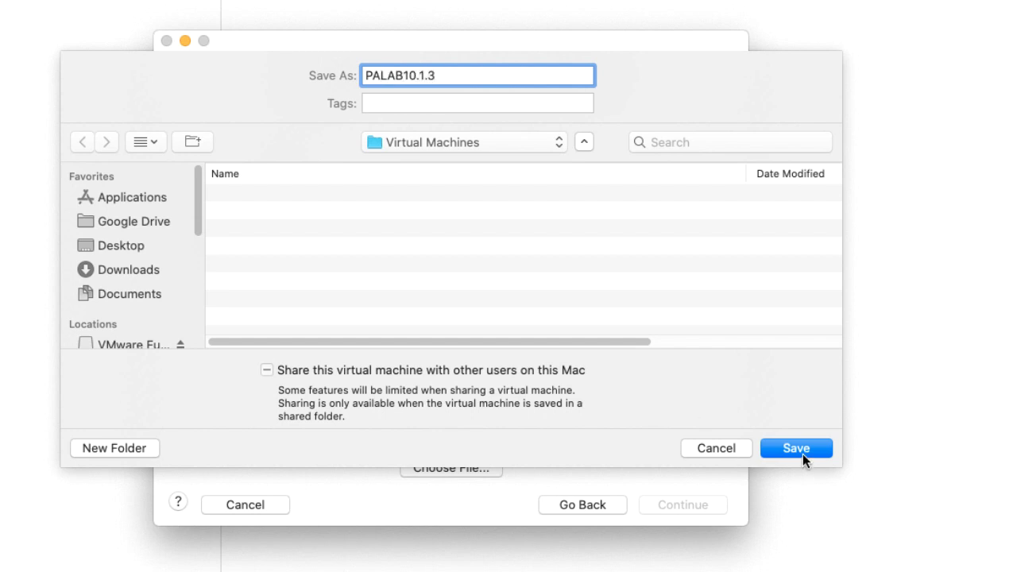
click(802, 454)
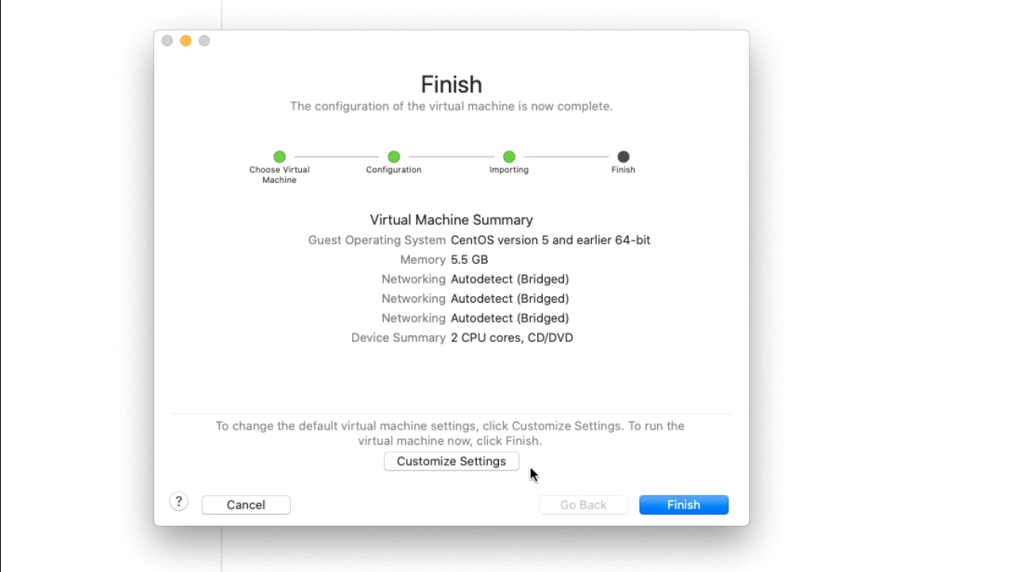
click(472, 463)
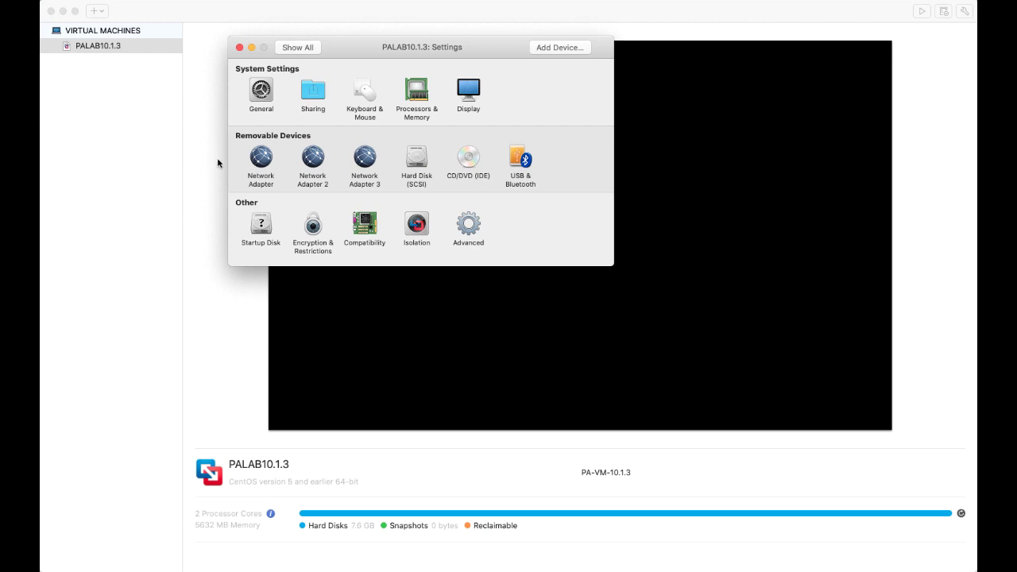
Set the first network adapter to Bridged Wi-Fi and return to the settings overview
click(261, 158)
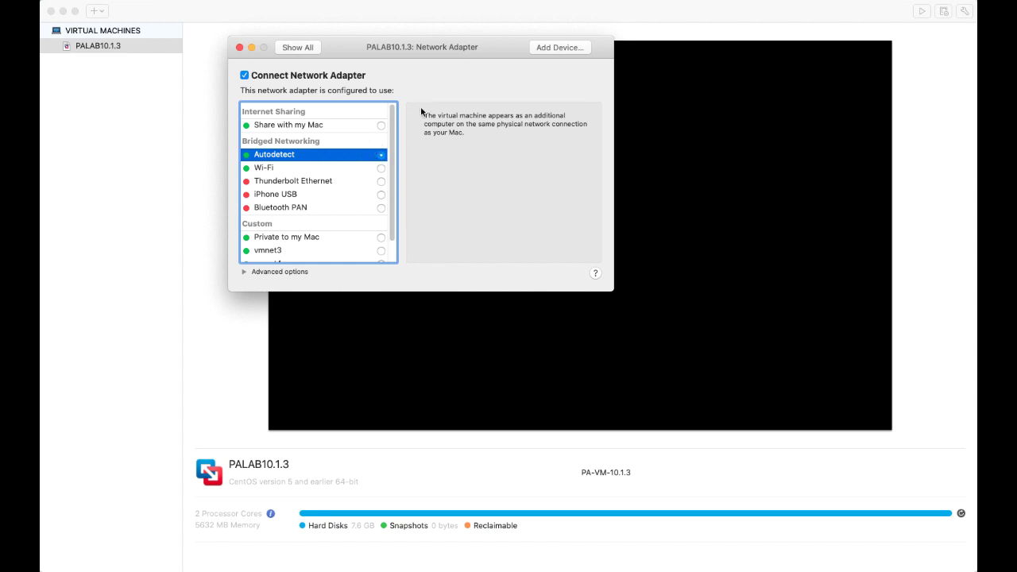
click(284, 49)
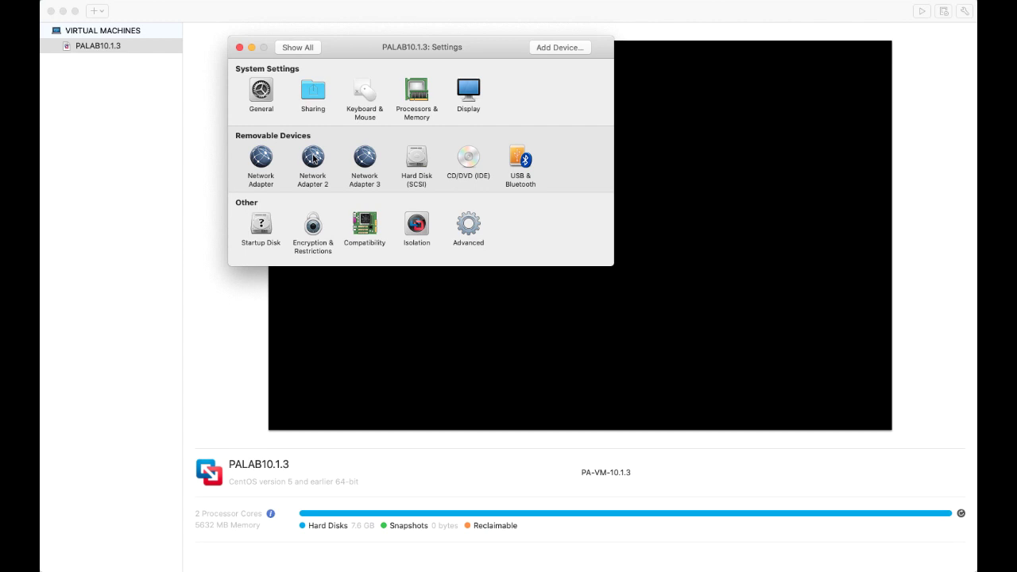
click(261, 162)
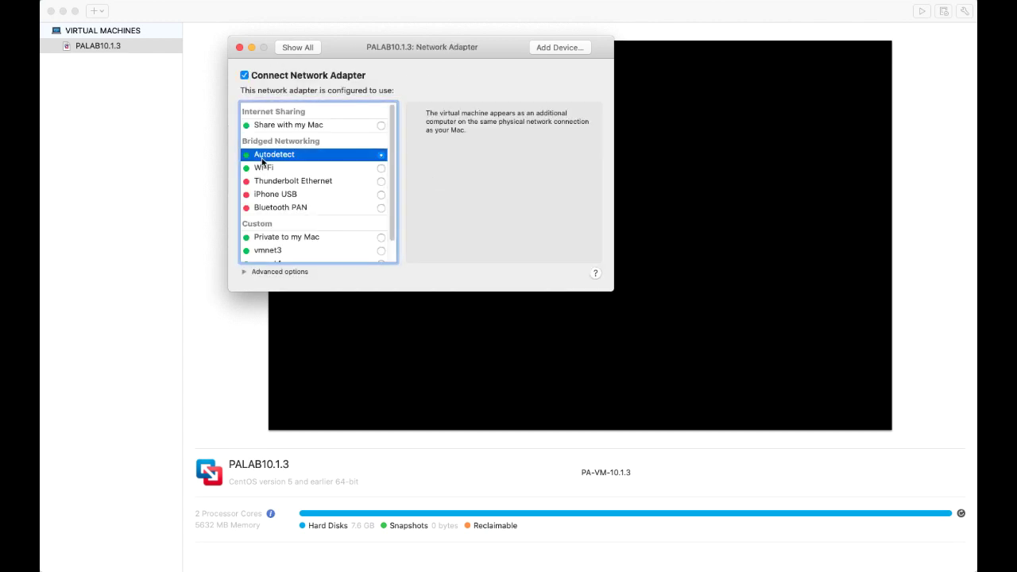
click(379, 168)
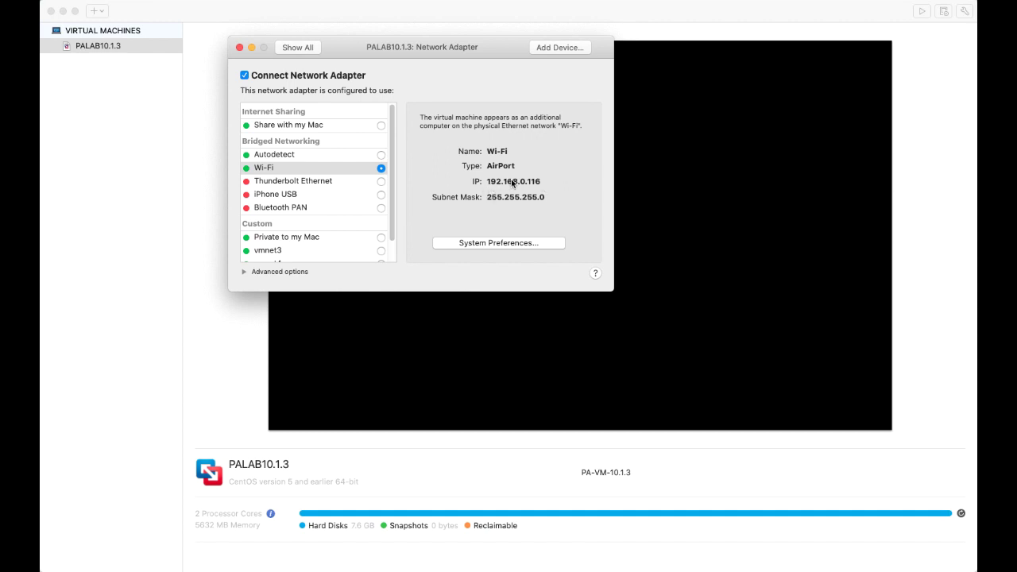
click(311, 48)
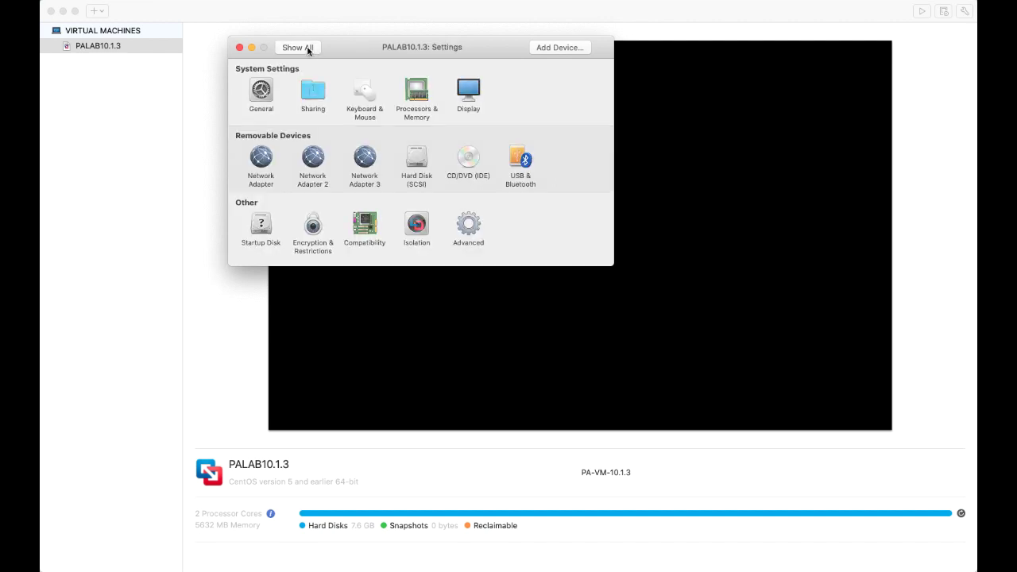
Bridge Network Adapter 2 to Wi-Fi, check Network Adapter 3, and close Settings
click(310, 160)
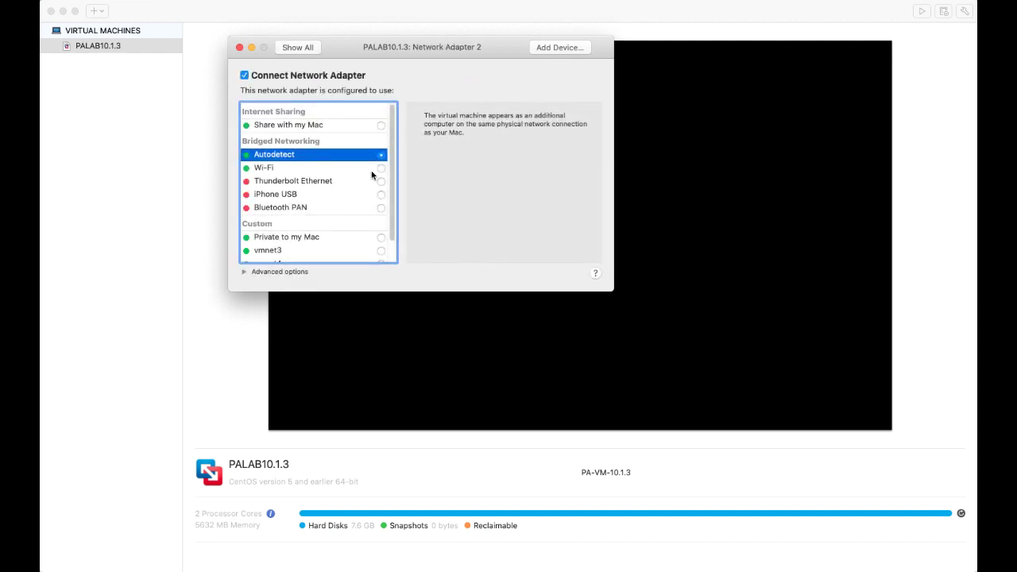
click(373, 167)
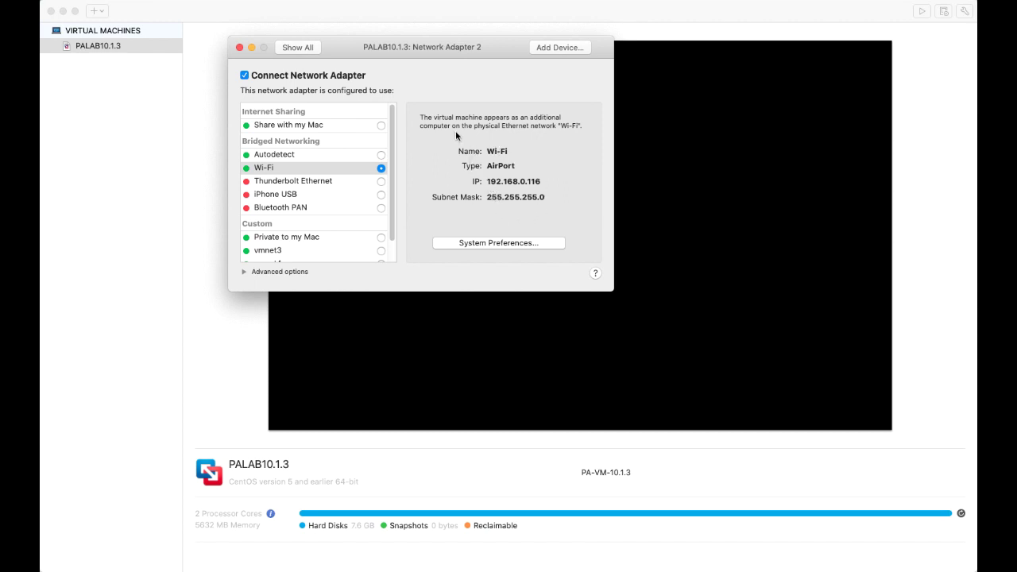
click(304, 49)
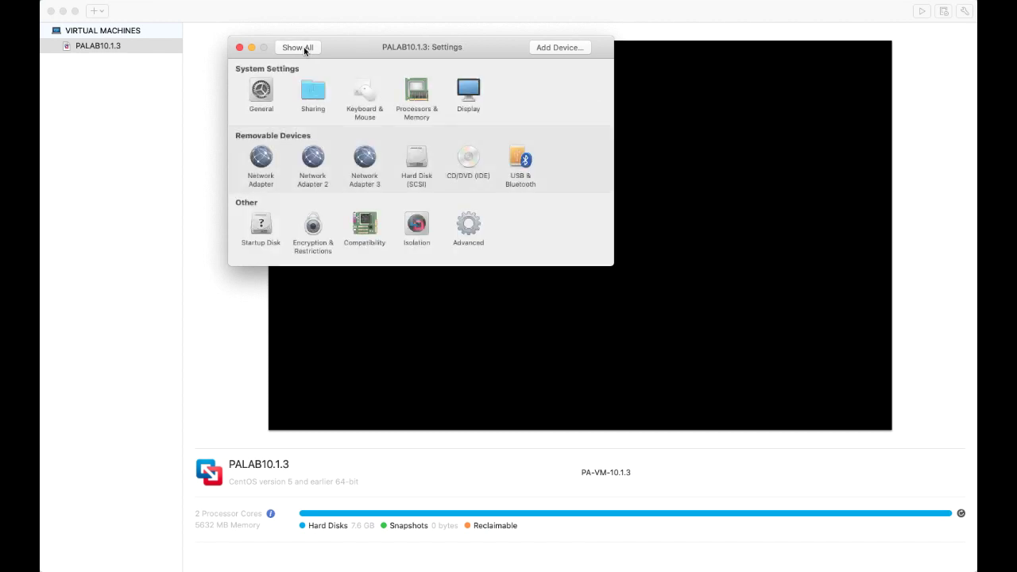
click(368, 159)
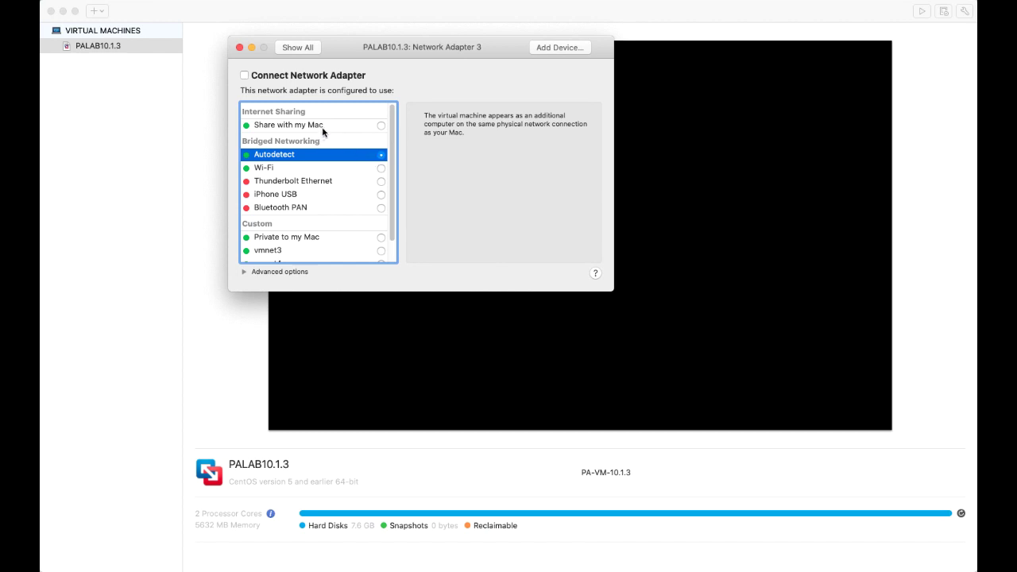
click(293, 49)
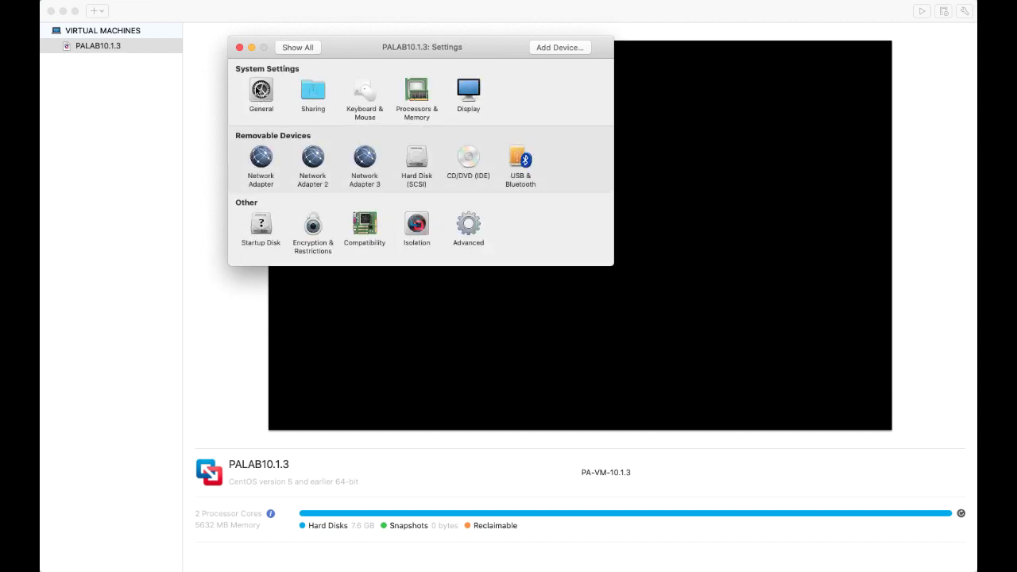
click(239, 48)
Start up PALAB10.1.3, declining the hardware version upgrade
right_click(120, 47)
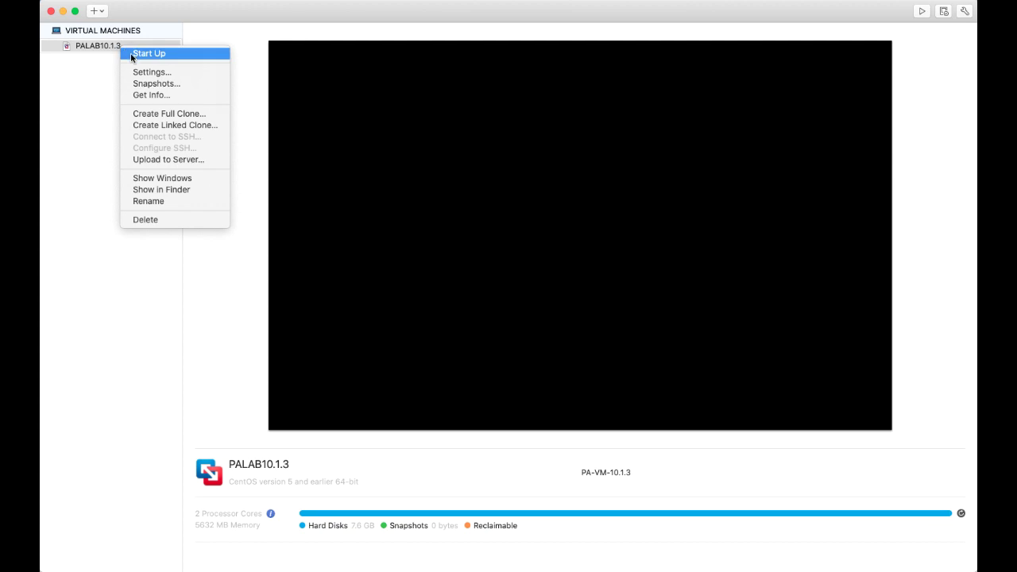
click(148, 53)
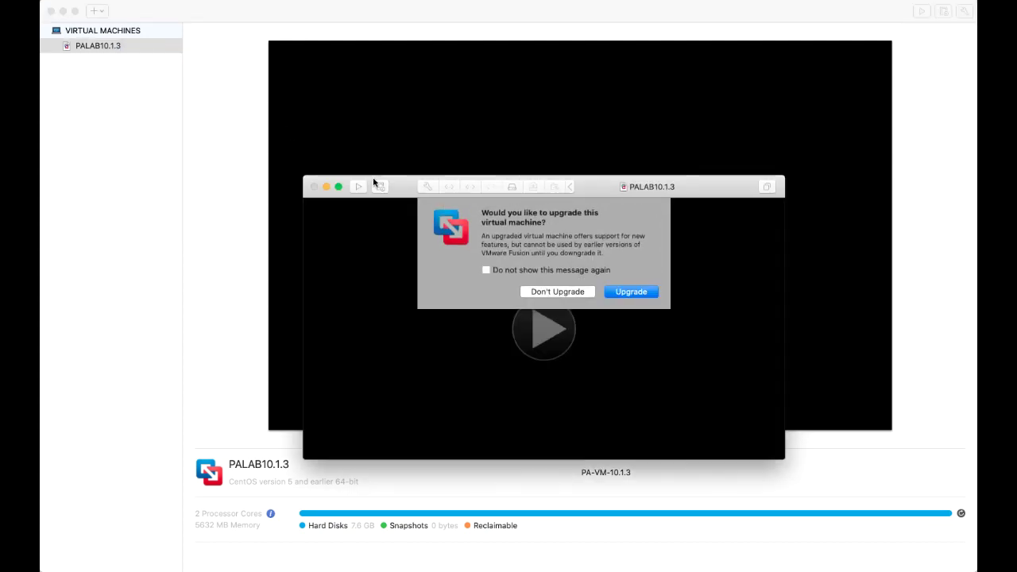
click(546, 291)
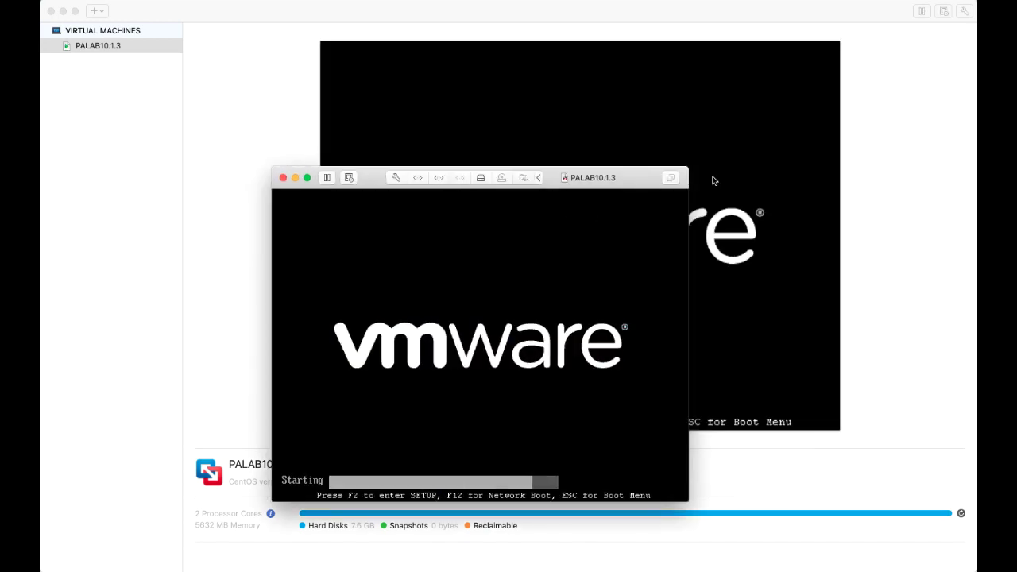
Move the VM console to the upper left and enlarge it while PAN-OS boots
drag(660, 184, 607, 47)
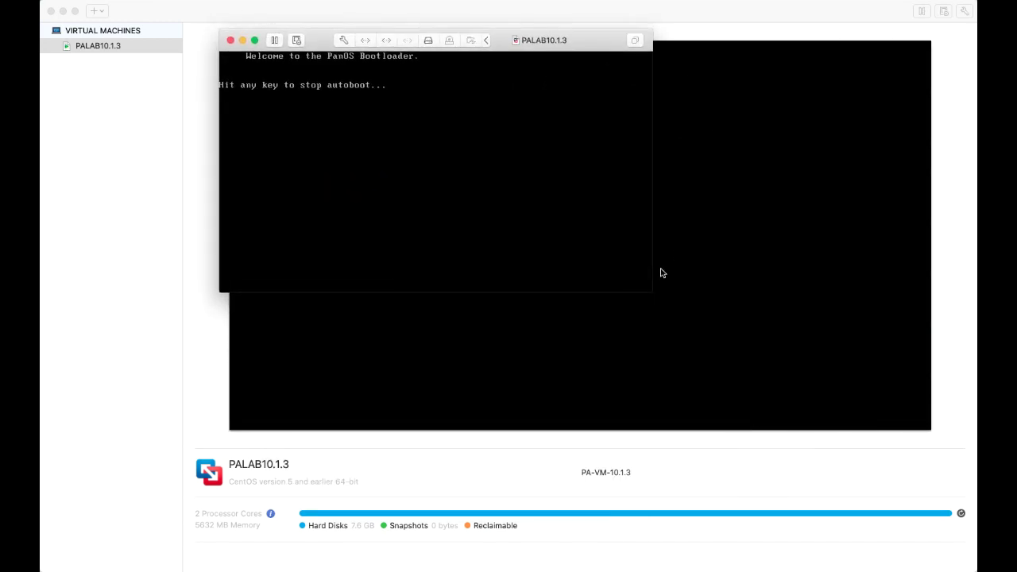
drag(649, 293, 936, 515)
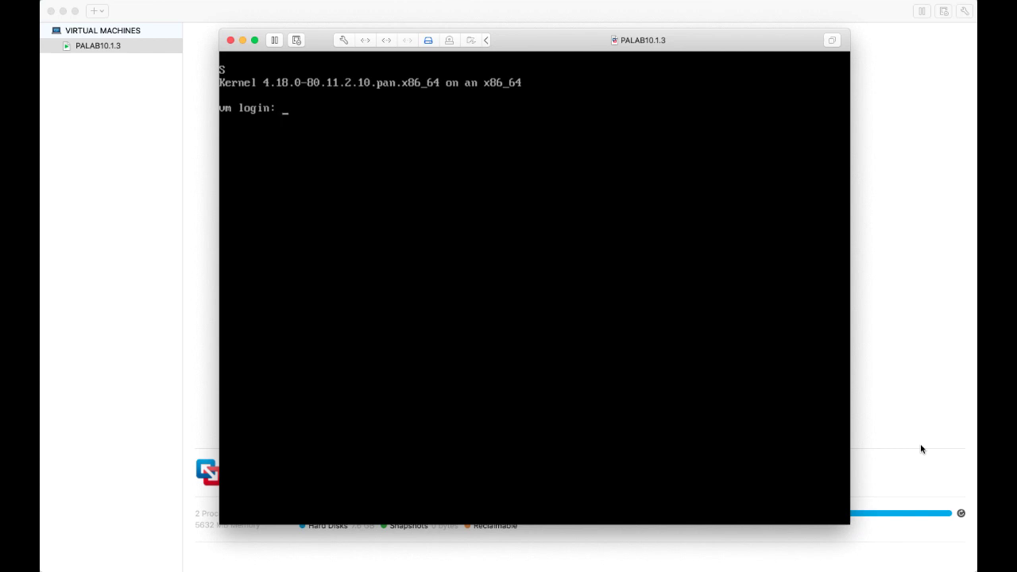
Try logging in as admin, and authorize network monitoring with the Mac administrator password
text(admin)
key(Return)
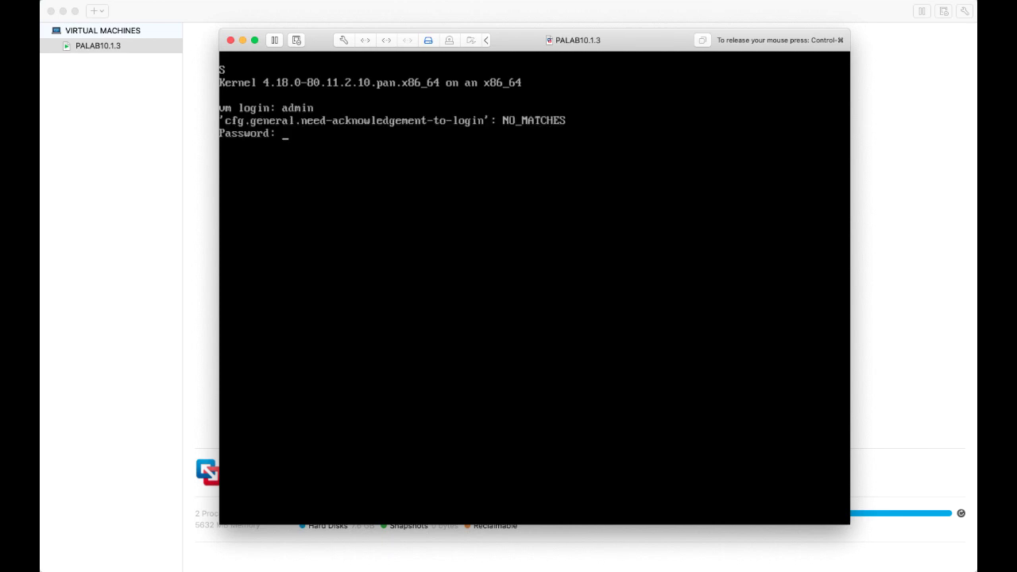
key(Return)
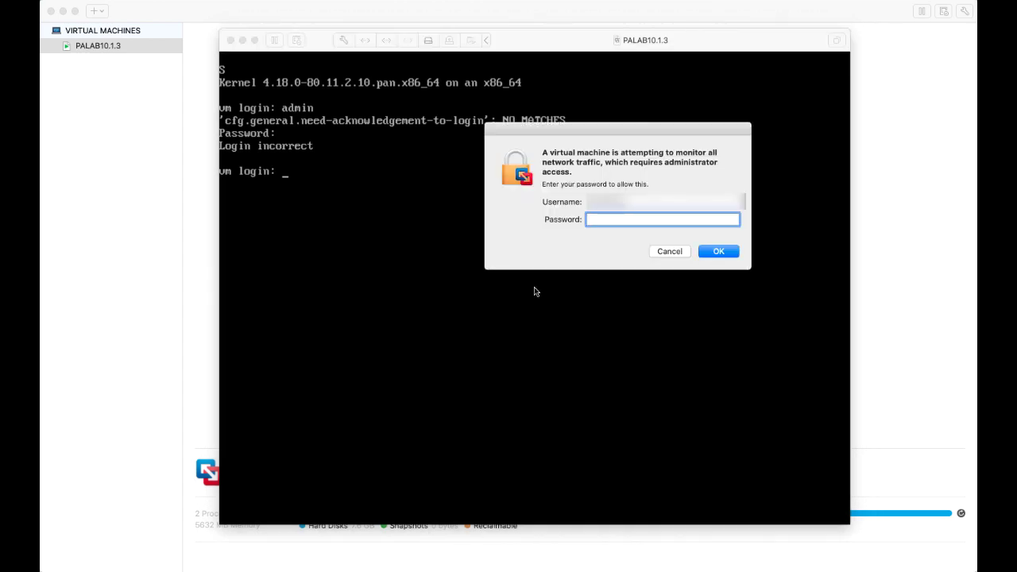
text(•••••••••••••••••••••)
key(Return)
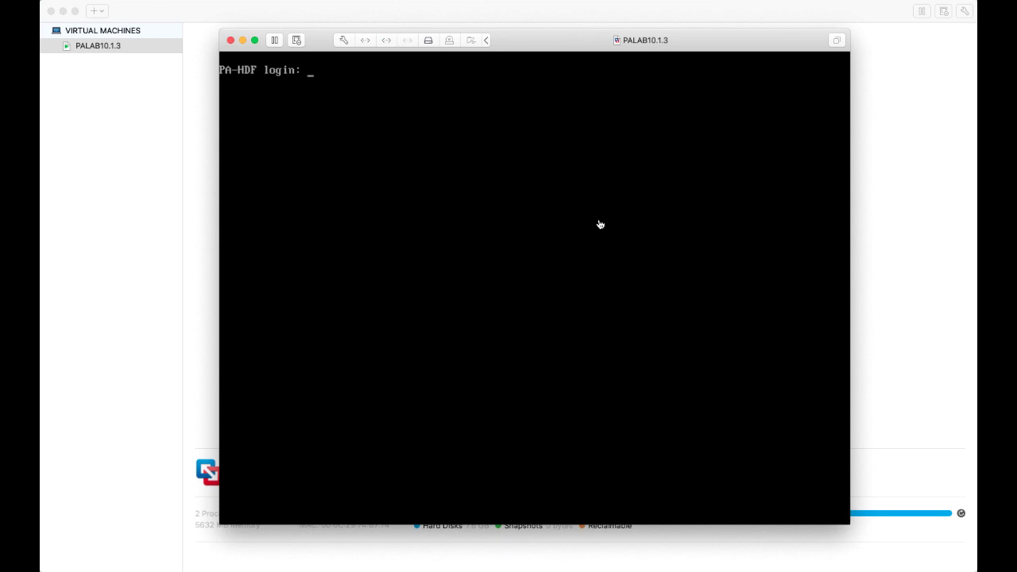
Log in again as admin at the PA-VM console
text(admin)
key(Return)
key(Return)
Log in to the PA-VM console as admin, swap the default password for a new one, and reach the admin@PA-VM> prompt
text(admin)
key(Return)
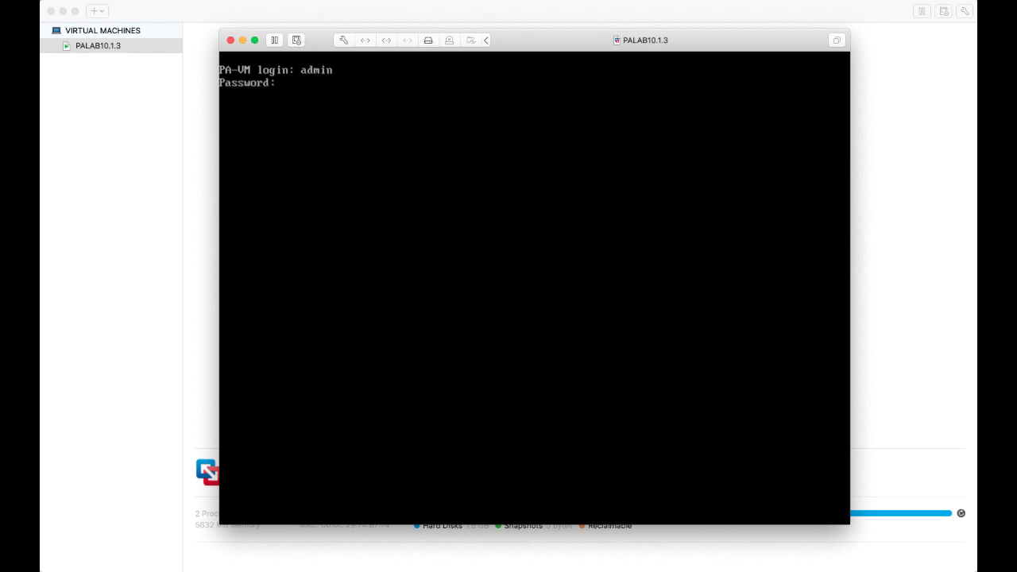
key(Return)
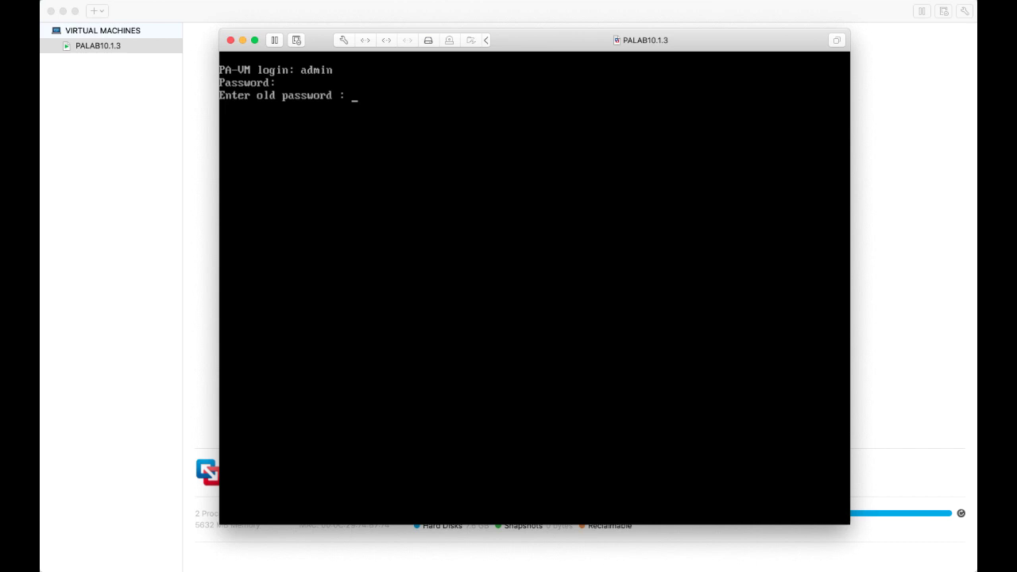
key(Return)
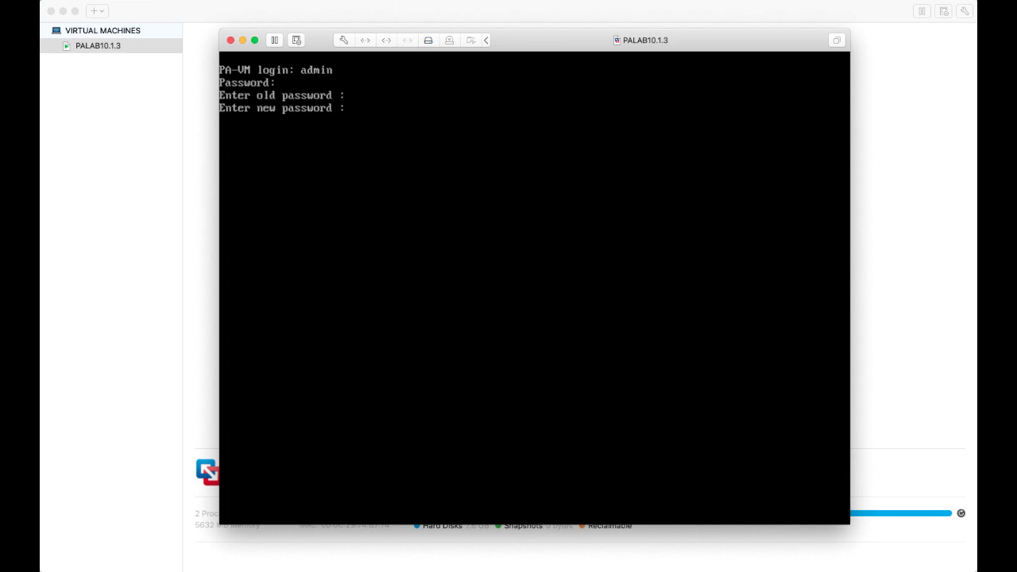
key(Return)
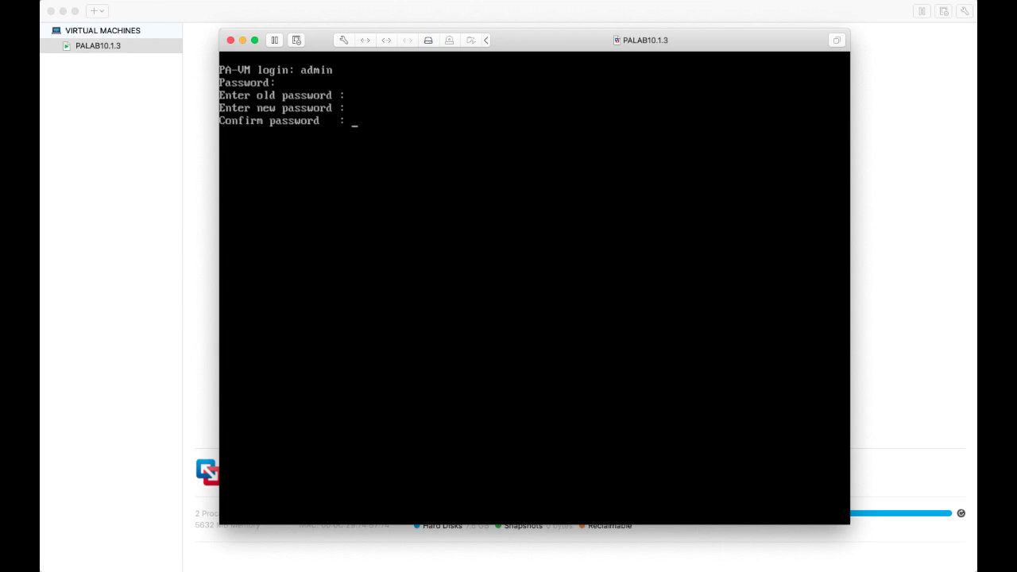
key(Return)
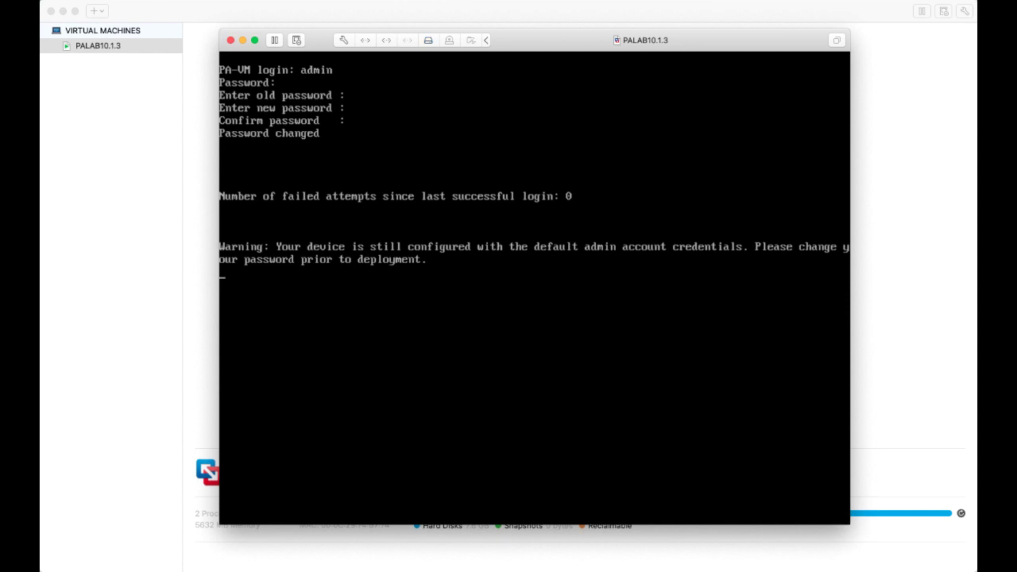
key(Return)
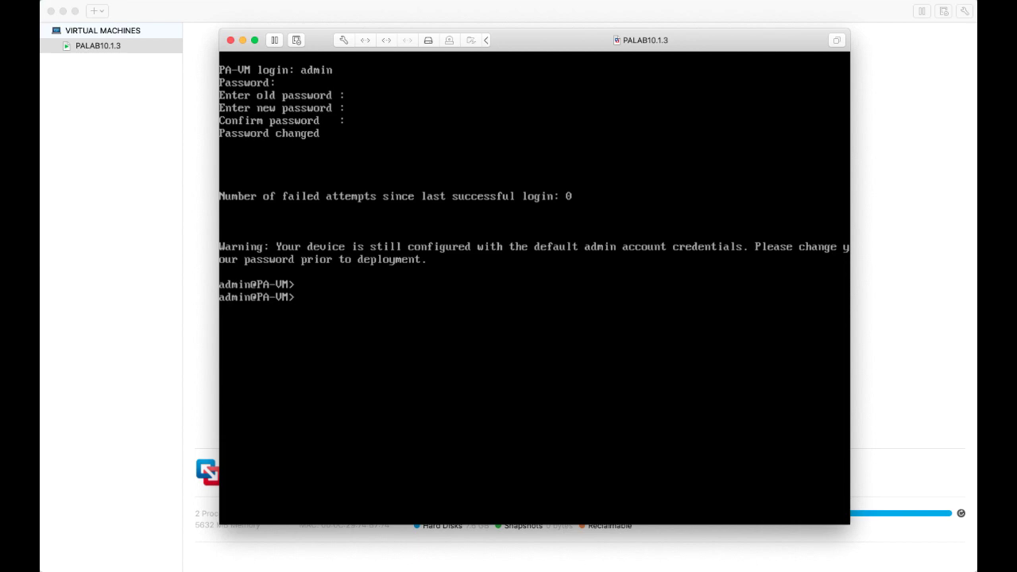
Run show system info to check sw-version 10.1.3, then enter configuration mode with configure
text(show system info)
key(Return)
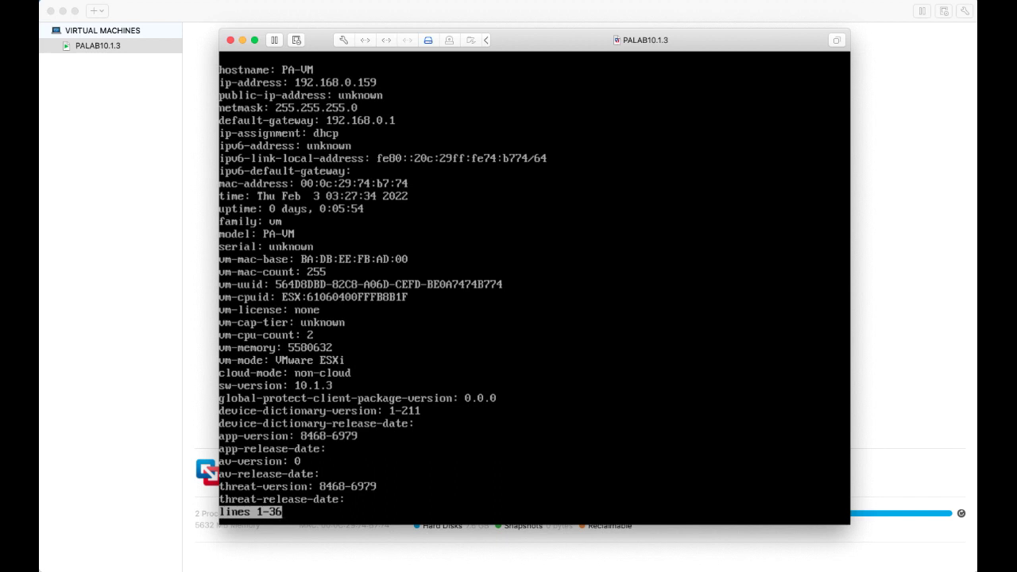
key(space)
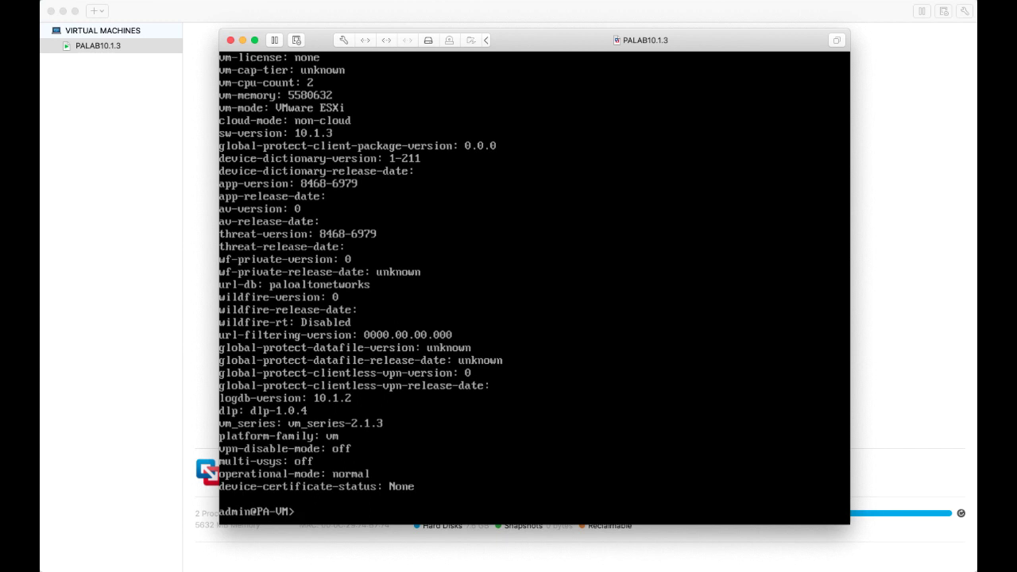
text(configure)
key(Return)
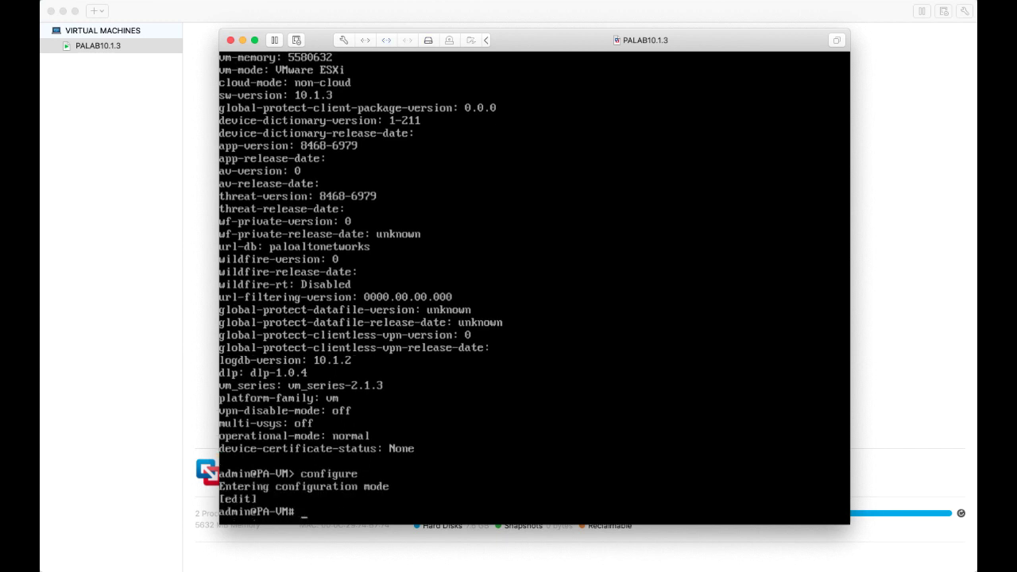
Set the management interface address type to static
text(seet device)
key(BackSpace)
key(BackSpace)
key(BackSpace)
key(BackSpace)
key(BackSpace)
key(BackSpace)
key(BackSpace)
key(BackSpace)
key(BackSpace)
text(t deviceconfig)
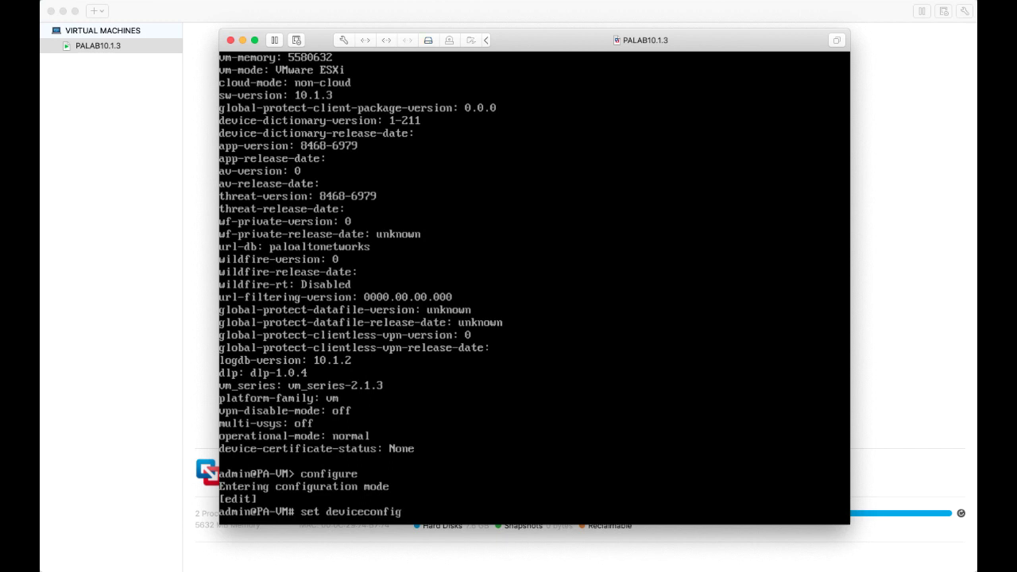
text( system type static)
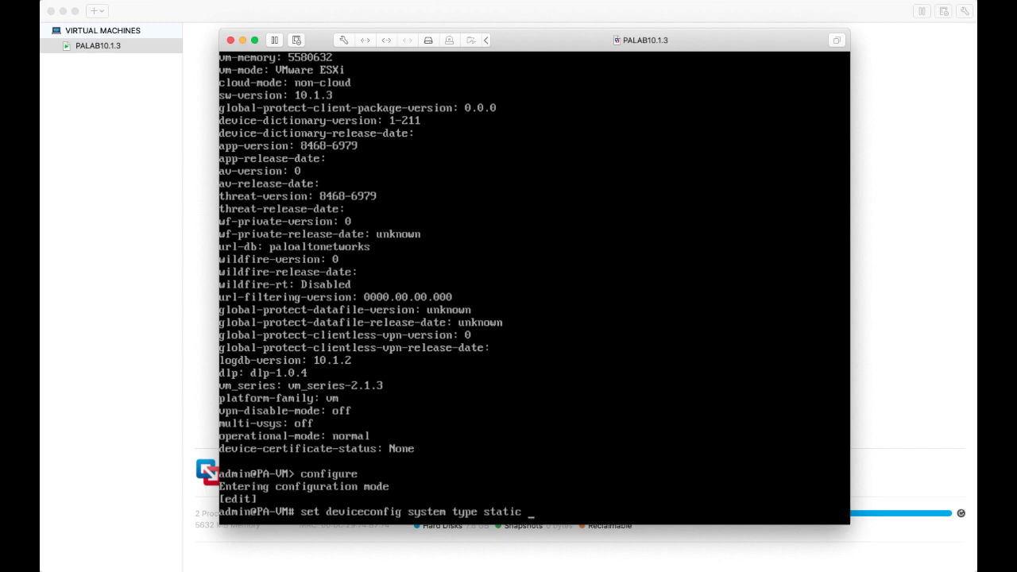
key(Return)
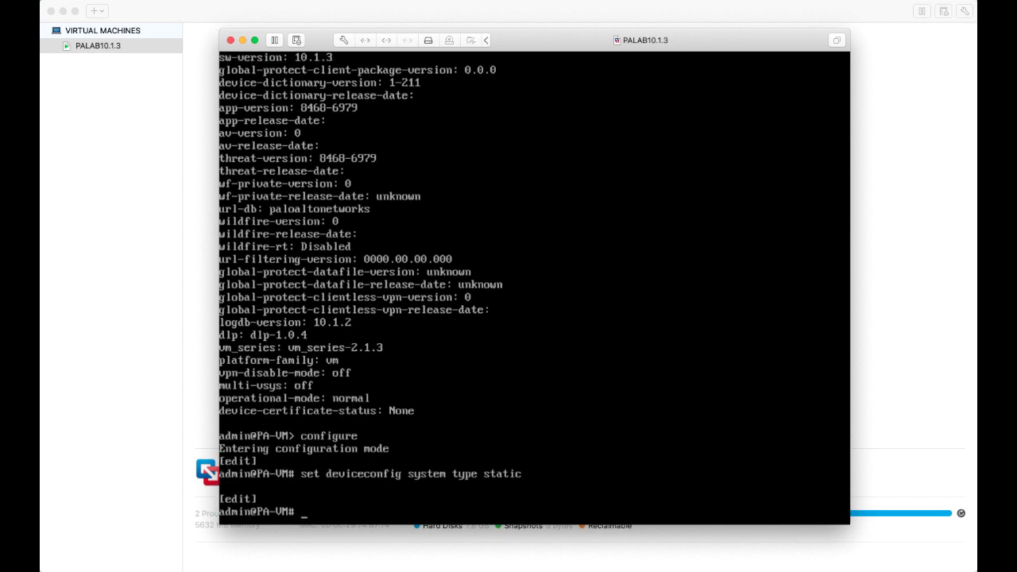
Assign management IP 192.168.0.75, netmask 255.255.255.0, gateway 192.168.0.1 and primary DNS 8.8.8.8
text(set deviceconfig )
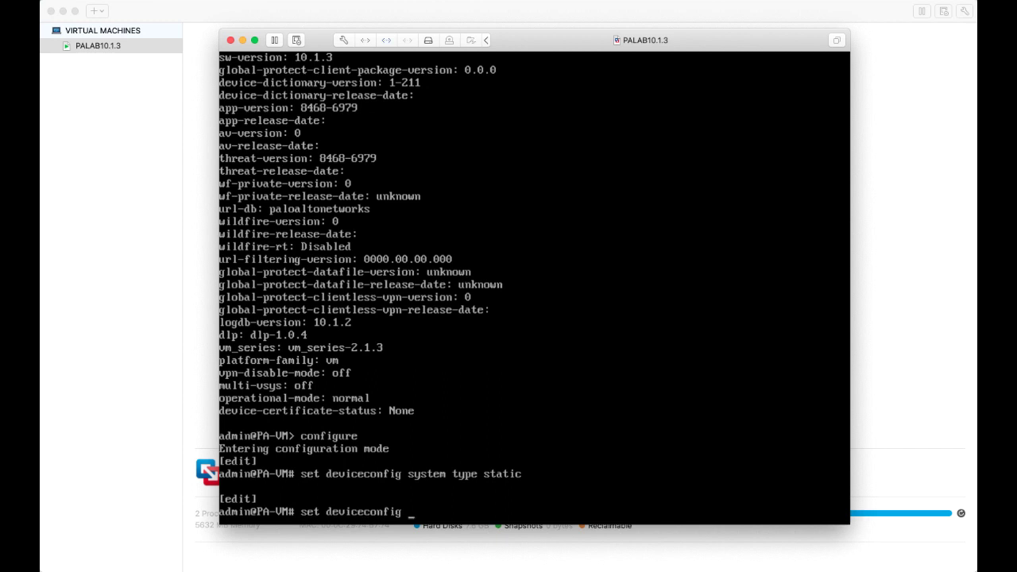
text(system)
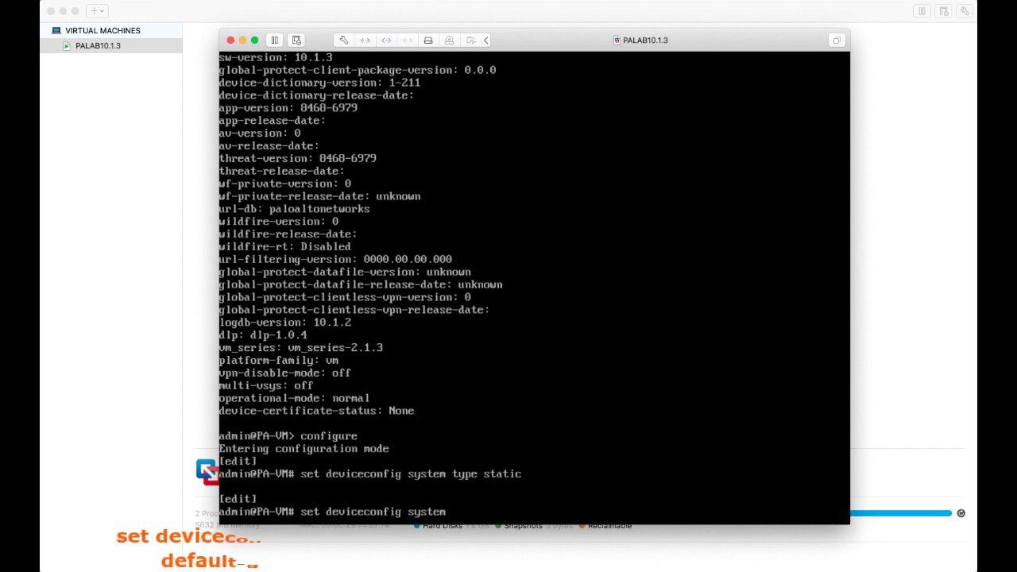
text( ip)
key(question)
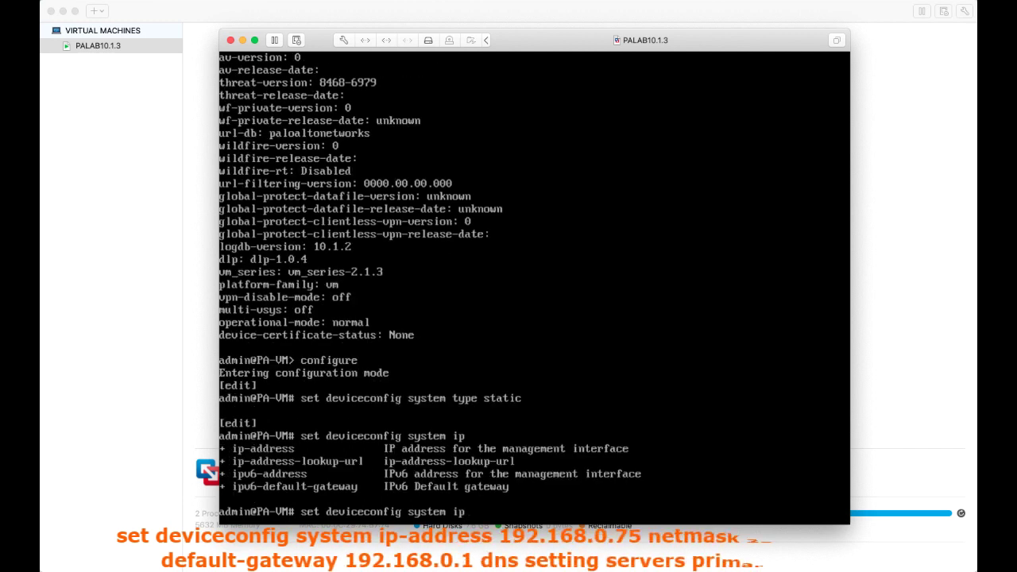
text(-)
key(Tab)
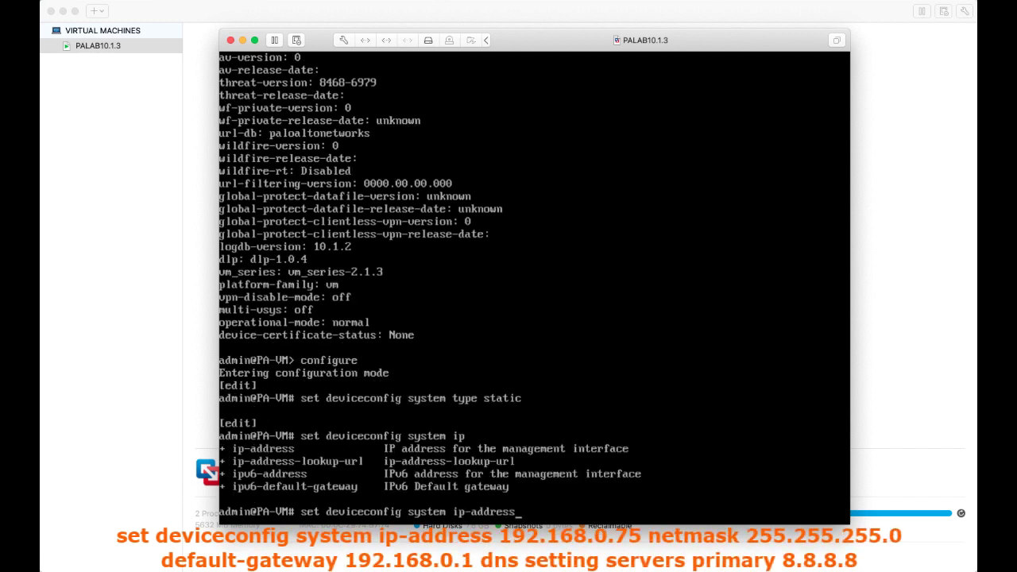
text(19)
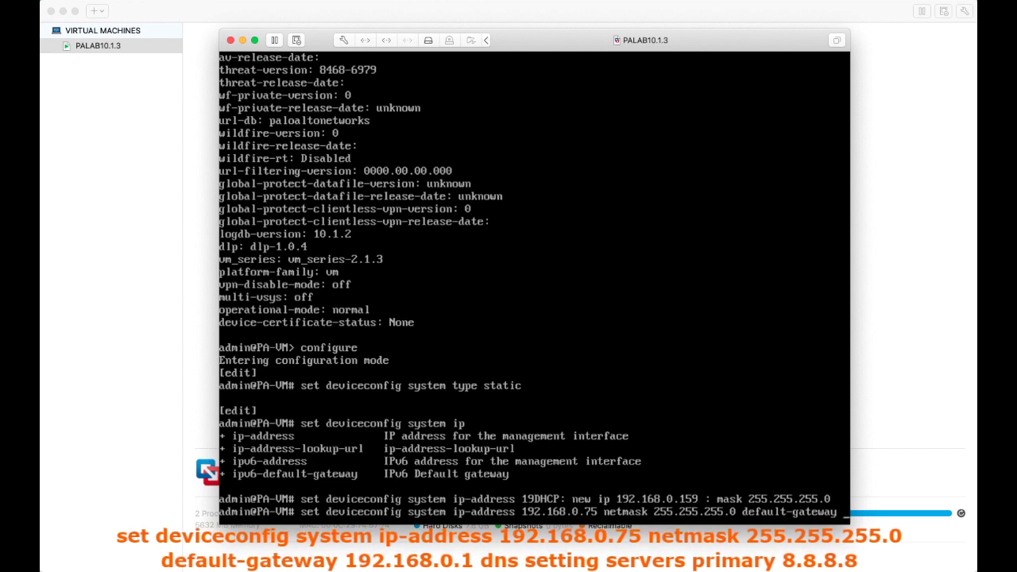
text(19)
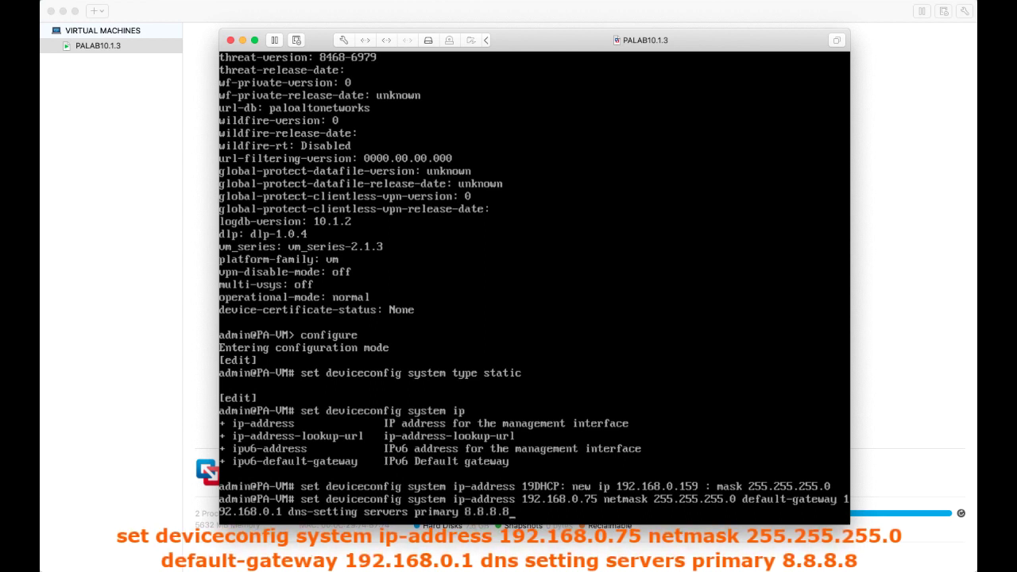
key(Return)
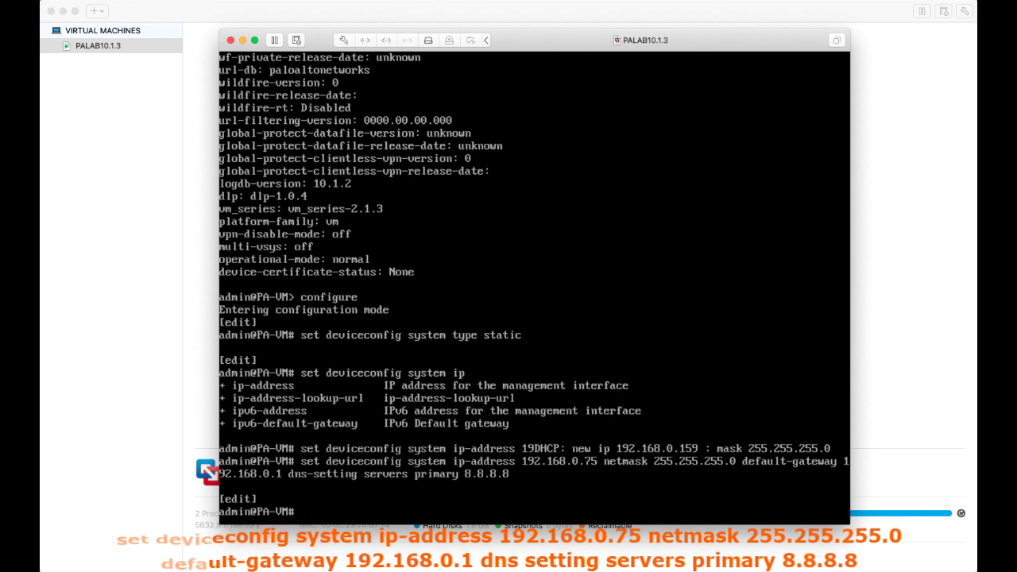
Commit the management settings, exit configuration mode, and confirm address 192.168.0.75 in system info
text(commit)
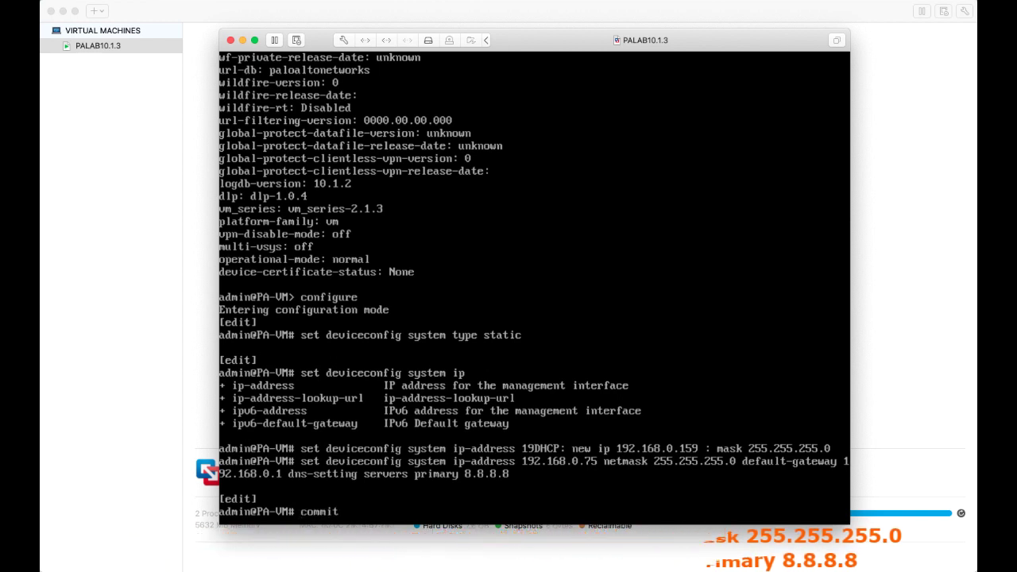
key(Return)
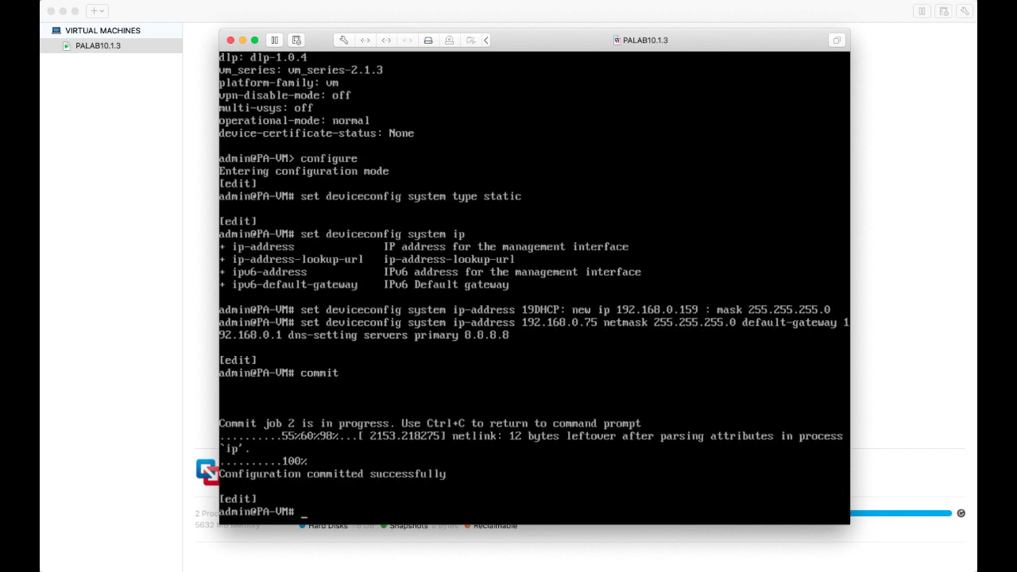
text(exit)
key(Return)
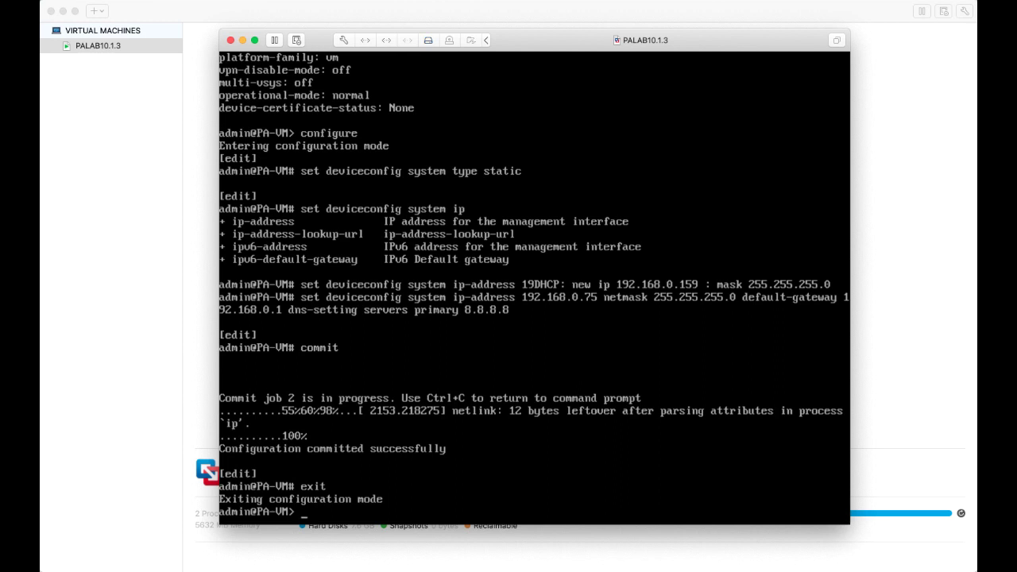
text(show syste)
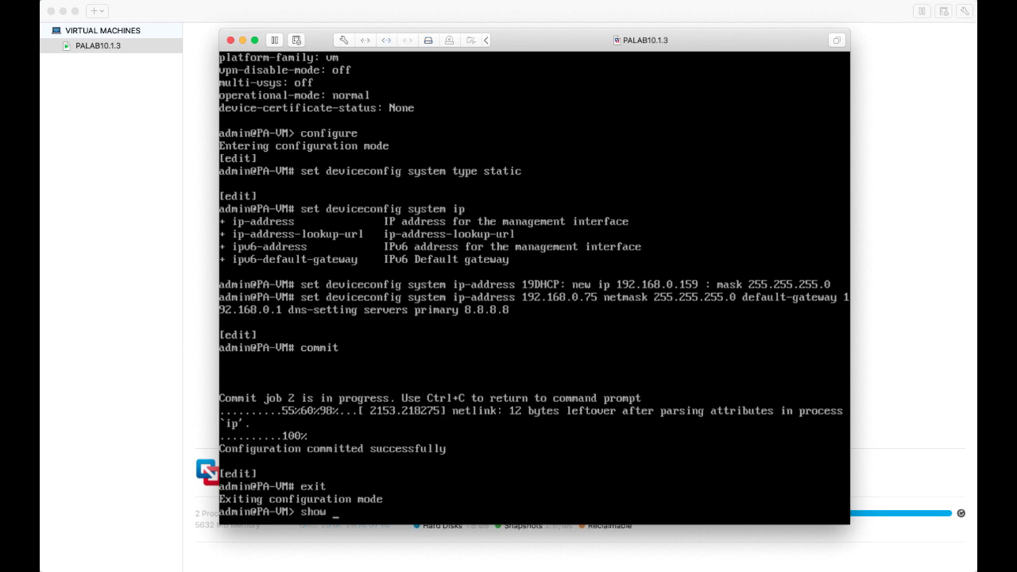
text(m info)
key(Return)
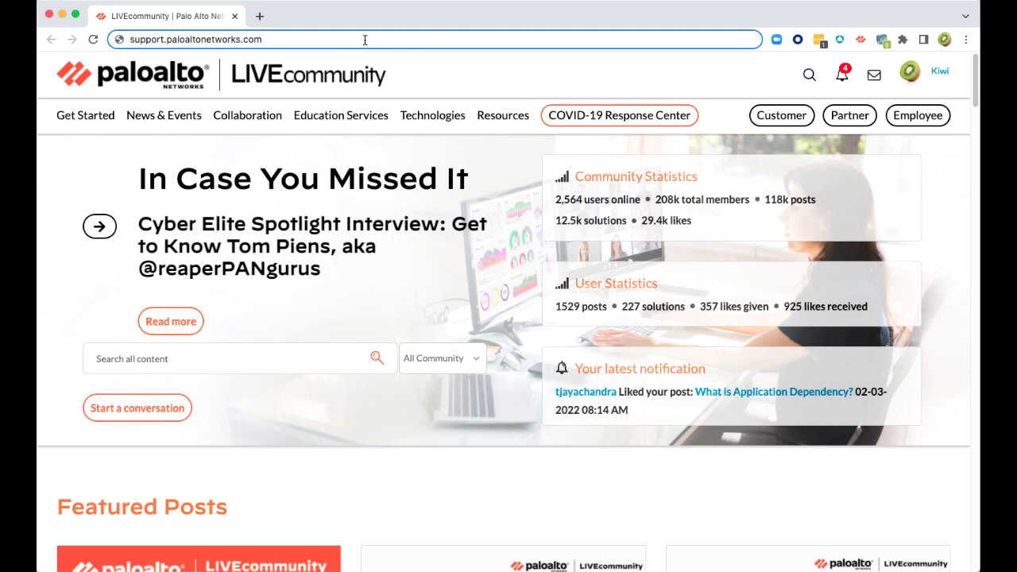
click(365, 40)
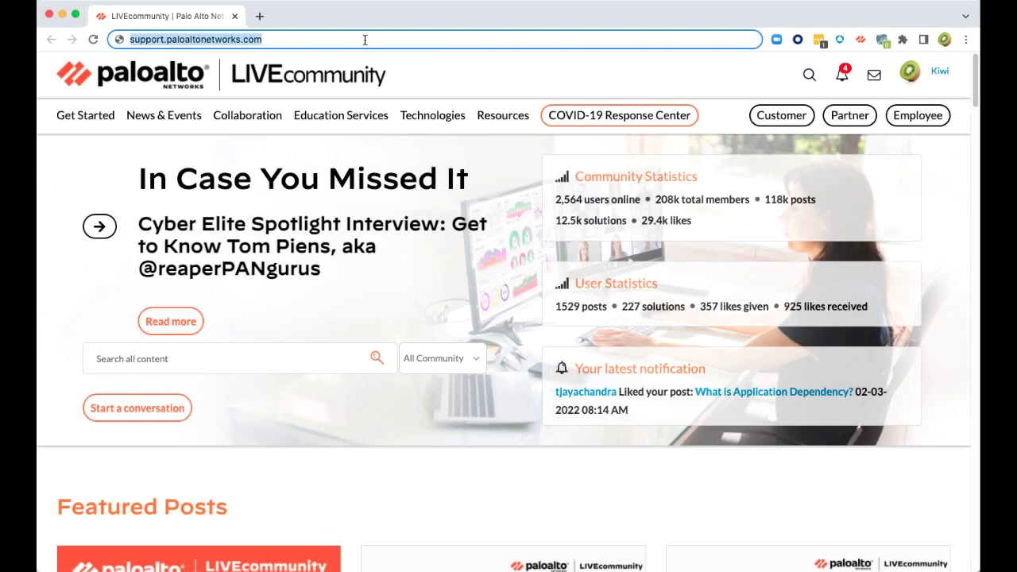
text(https://192.168.0.75/)
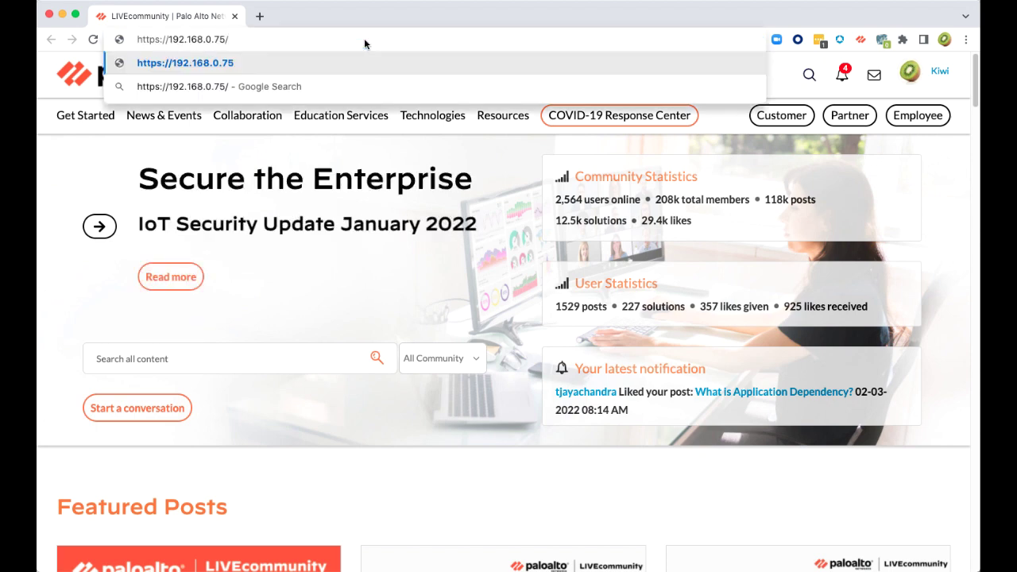
key(Return)
click(348, 389)
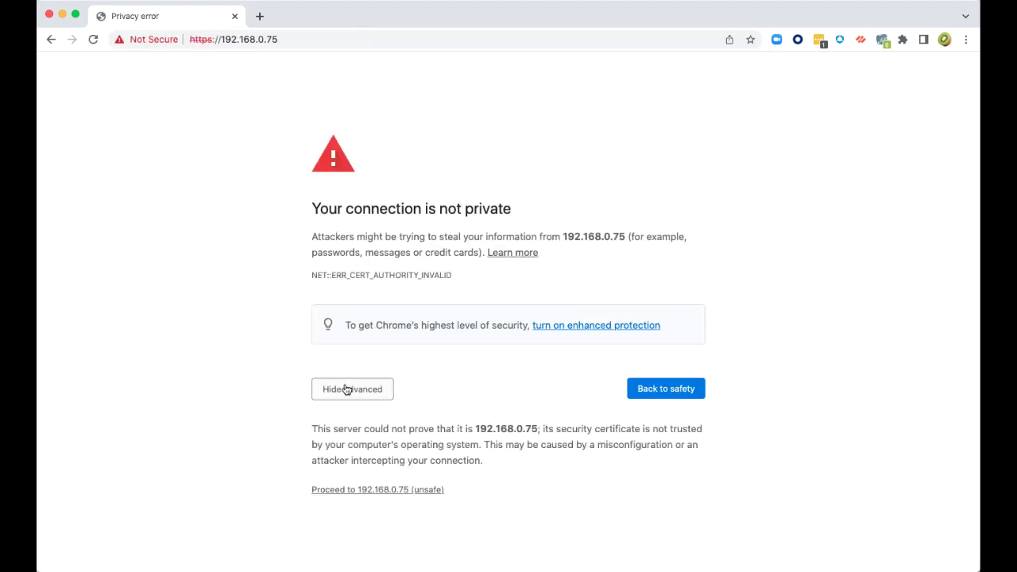
click(365, 491)
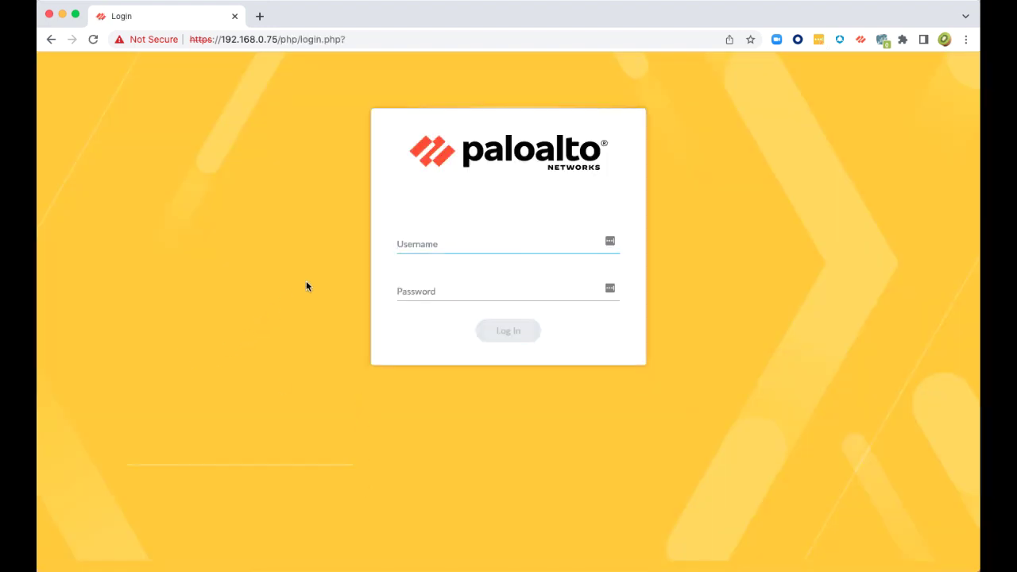
Sign in to the firewall web interface as admin with the account password
text(admin)
key(Tab)
text(•••••••)
key(Return)
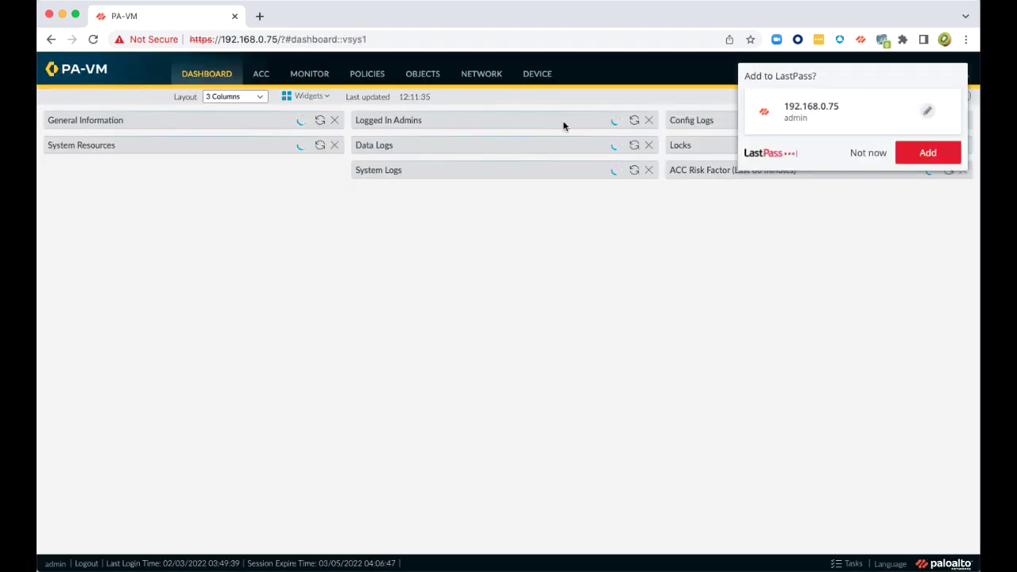
Dismiss the LastPass, Welcome and Telemetry popups, then edit General Settings under Device > Setup > Management
click(864, 158)
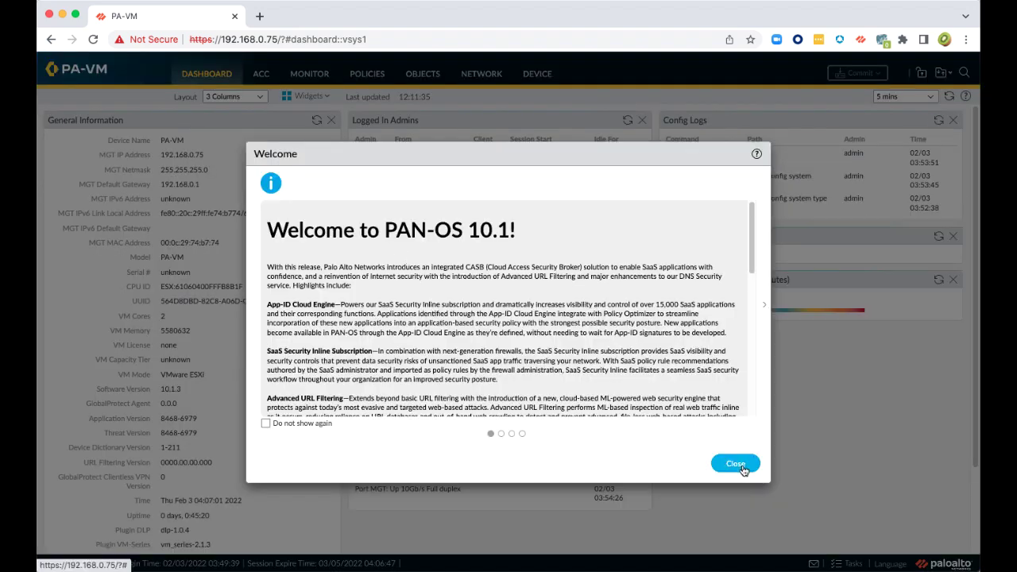
click(737, 464)
click(616, 380)
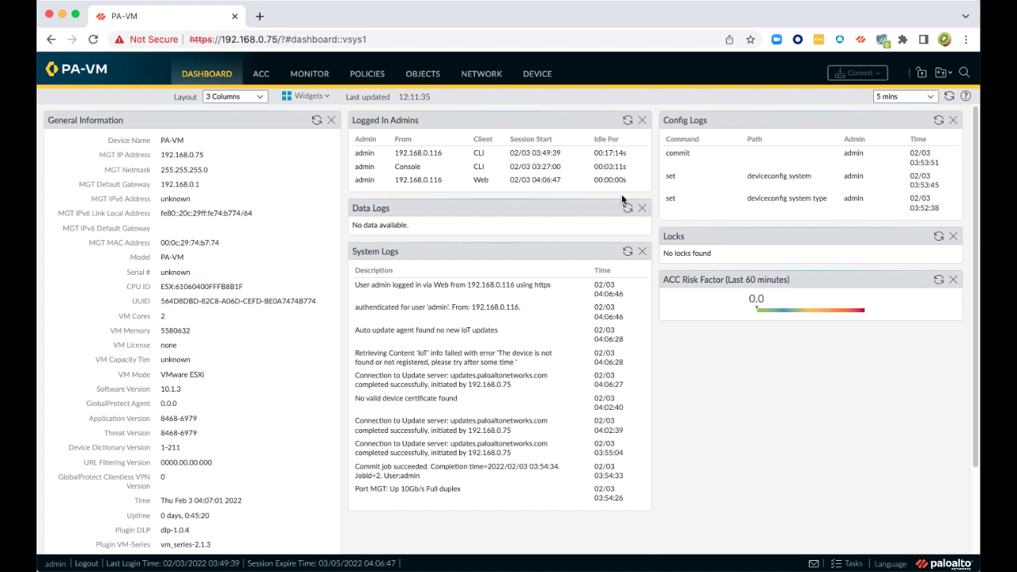
click(538, 74)
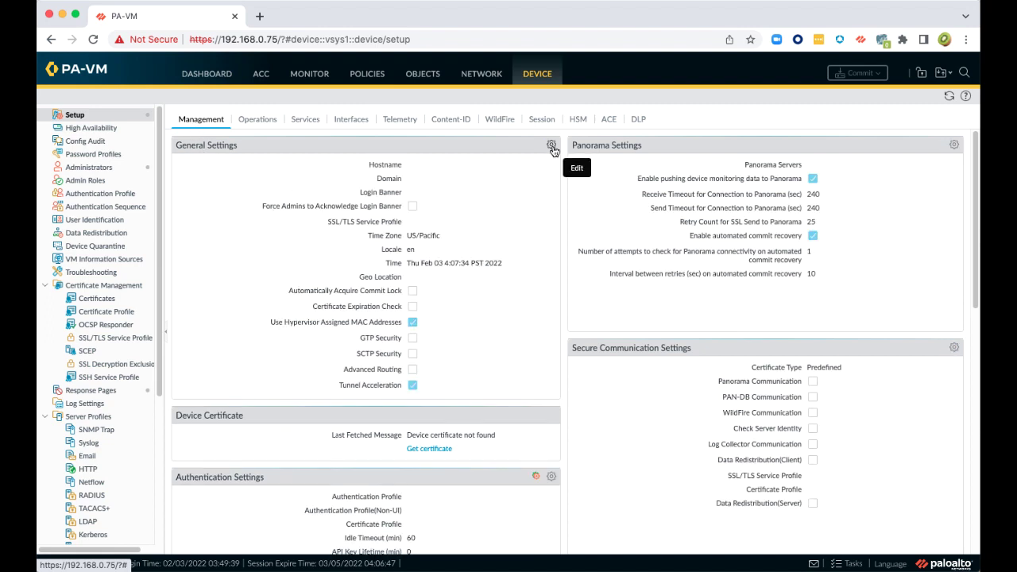
click(551, 147)
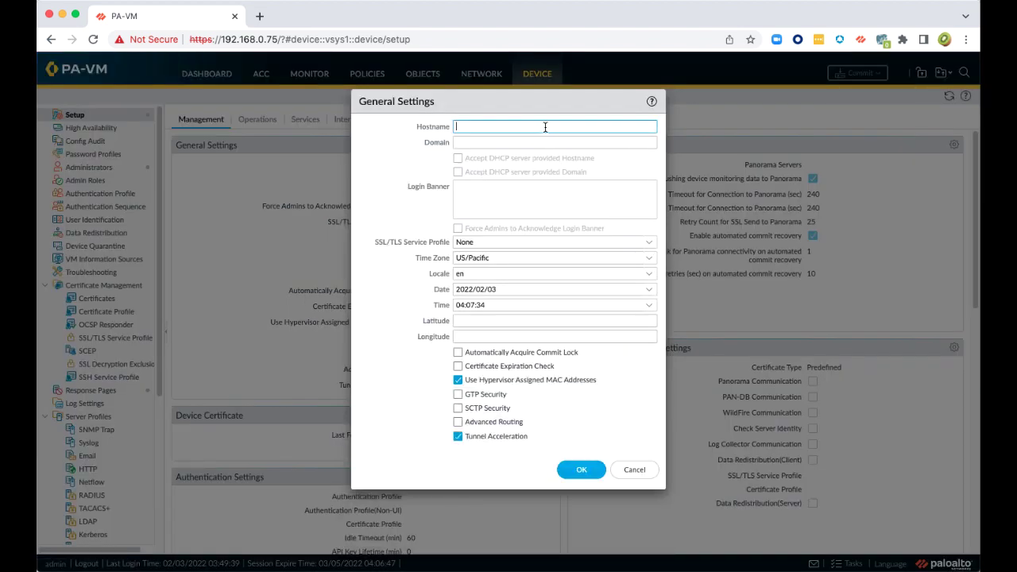
Enter PALAB-10.1.3 as the firewall hostname
text(PALAB 10.1)
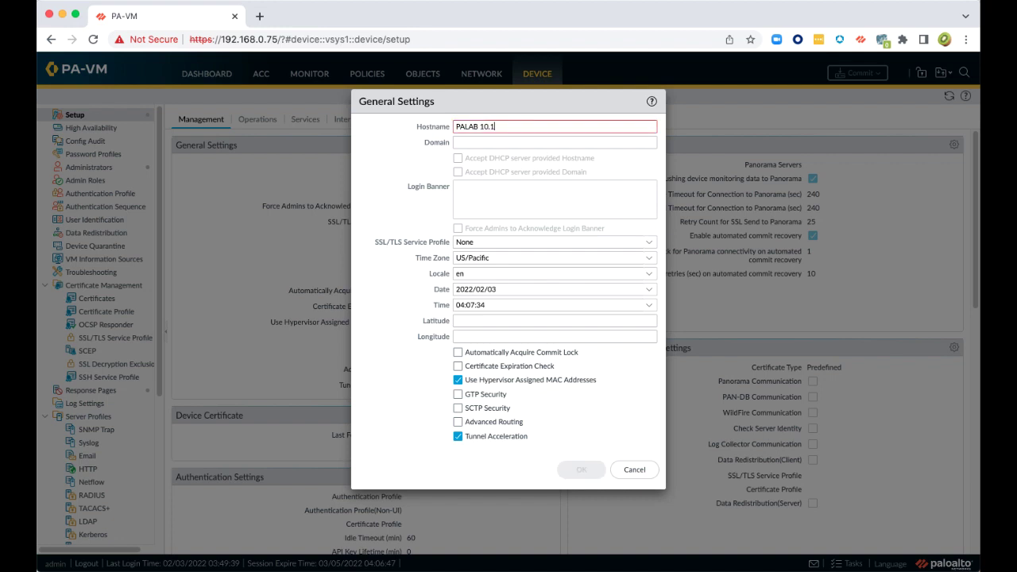
text(.3)
key(Left)
key(Left)
key(Left)
key(Left)
key(Left)
key(Left)
key(BackSpace)
text(-)
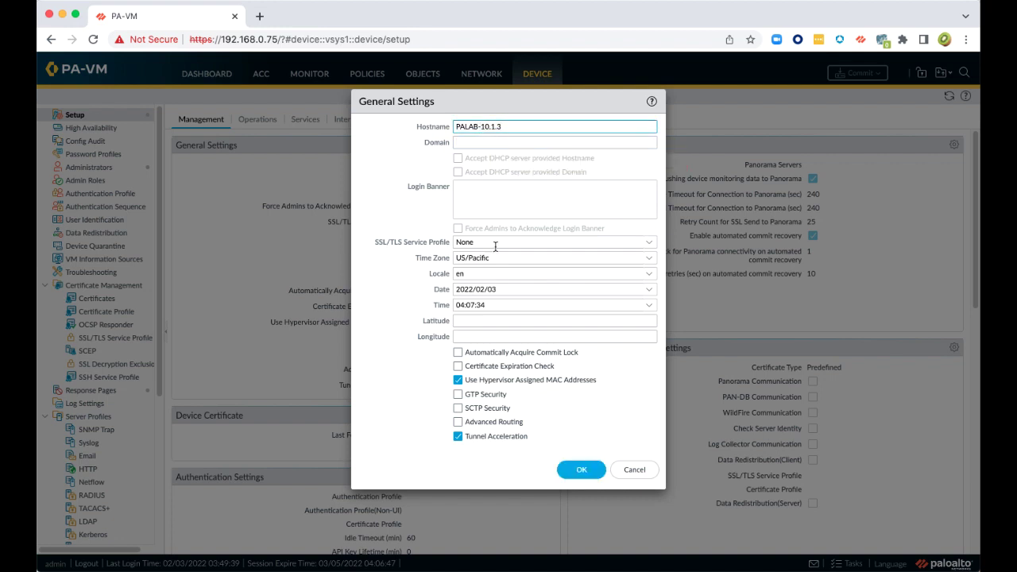
Choose Europe/Brussels as the time zone and save the general settings
click(655, 259)
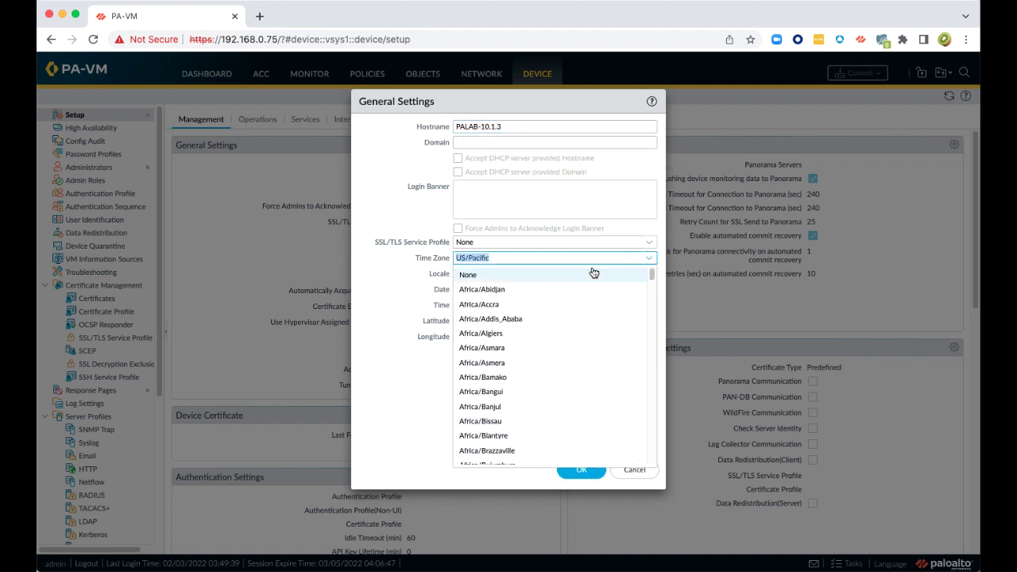
text(Europe)
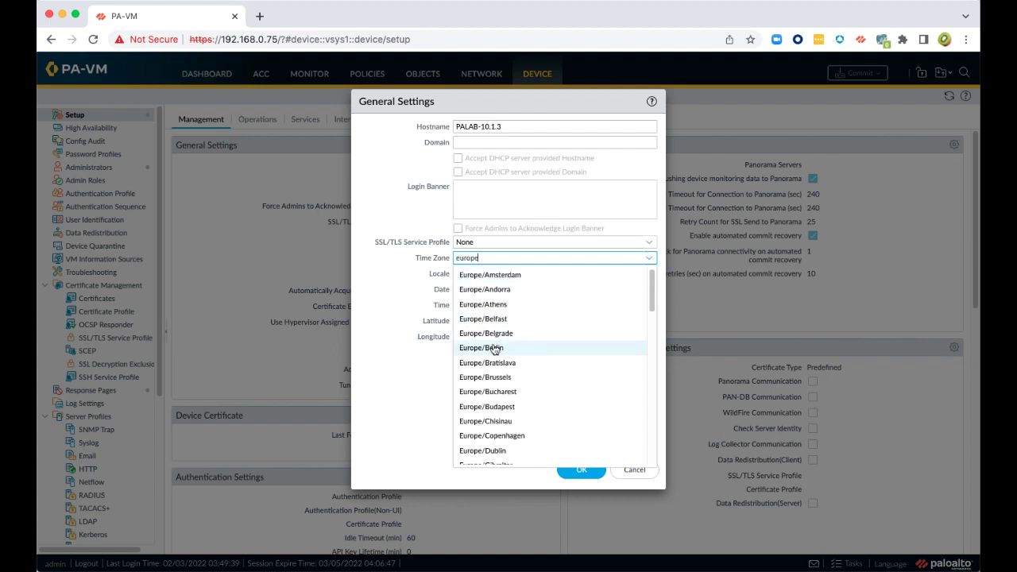
click(484, 392)
click(583, 472)
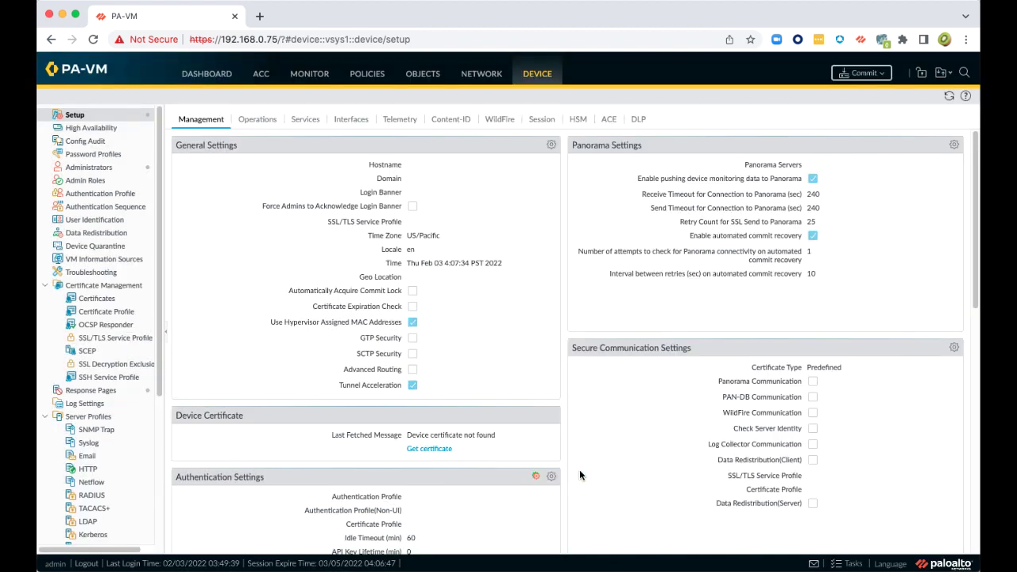
click(306, 123)
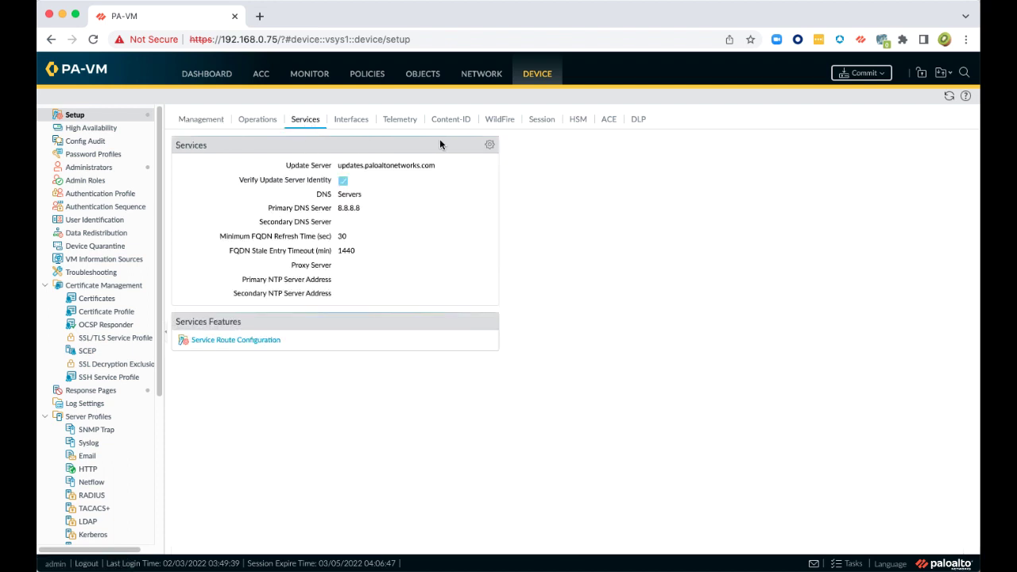
Enter be.pool.ntp.org as the primary NTP server in the Services settings and save
click(488, 145)
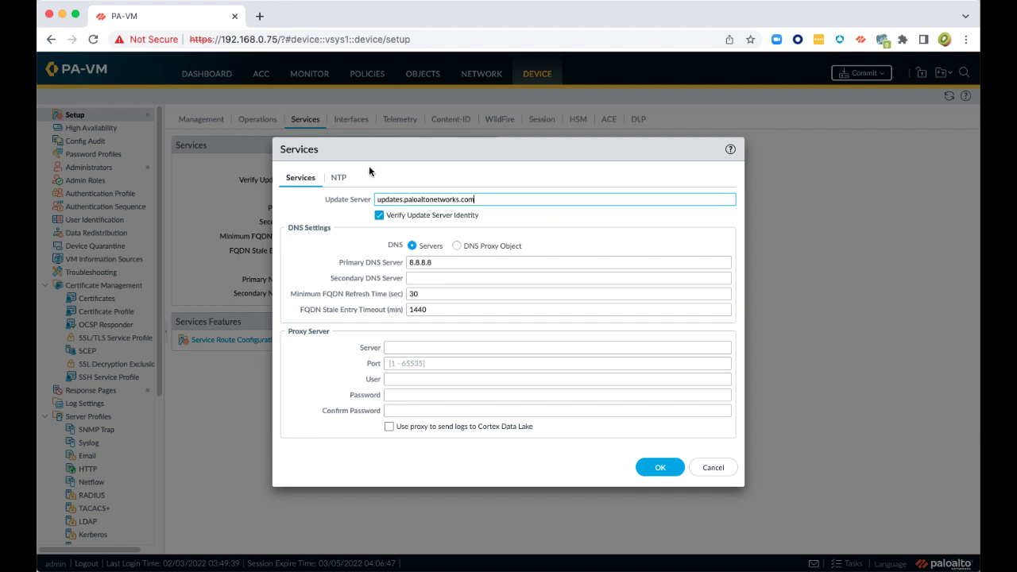
click(338, 178)
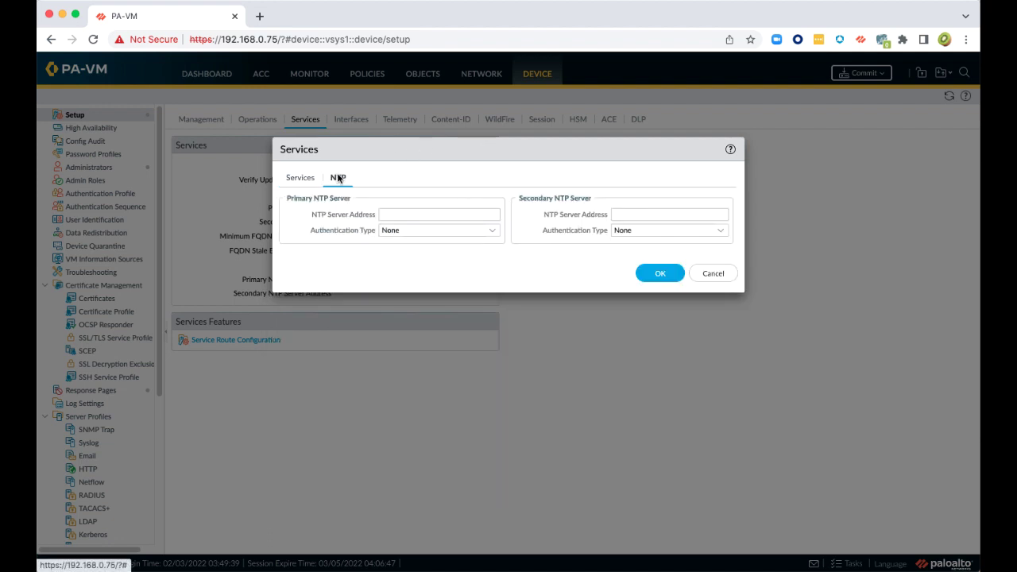
click(387, 213)
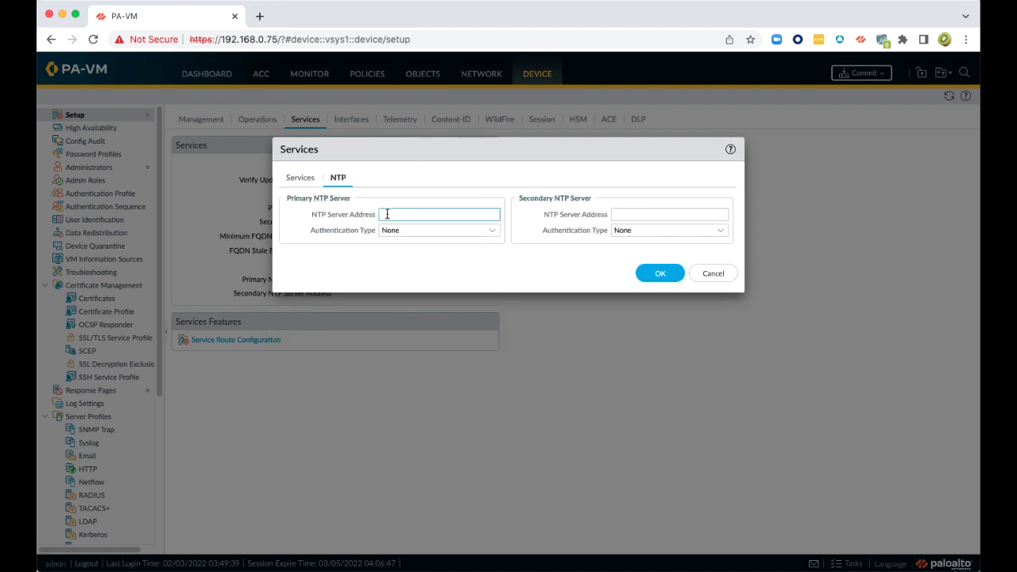
text(be.pool.ntp.org)
click(659, 273)
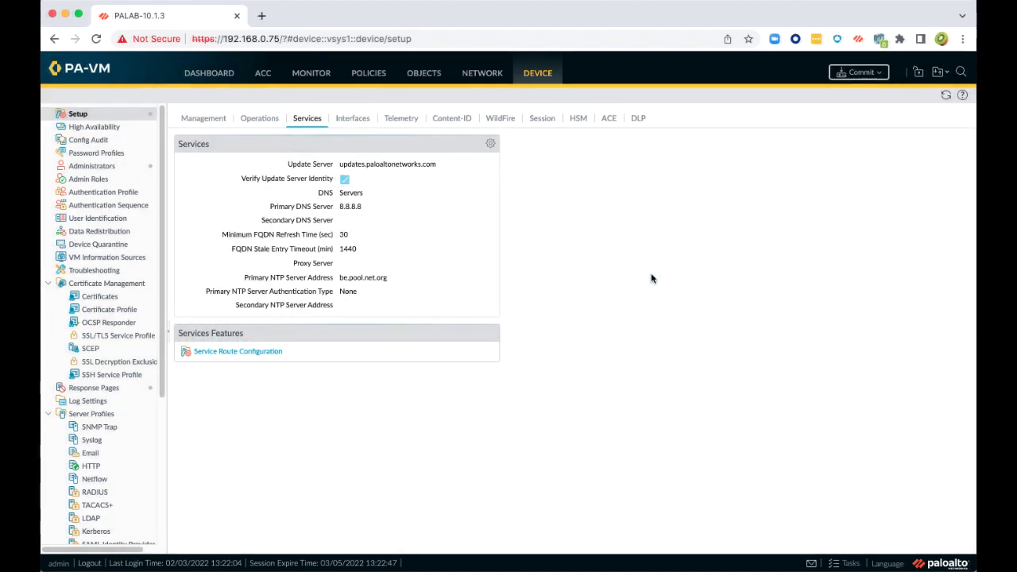
Commit the pending NTP configuration change and close the commit status report
click(860, 73)
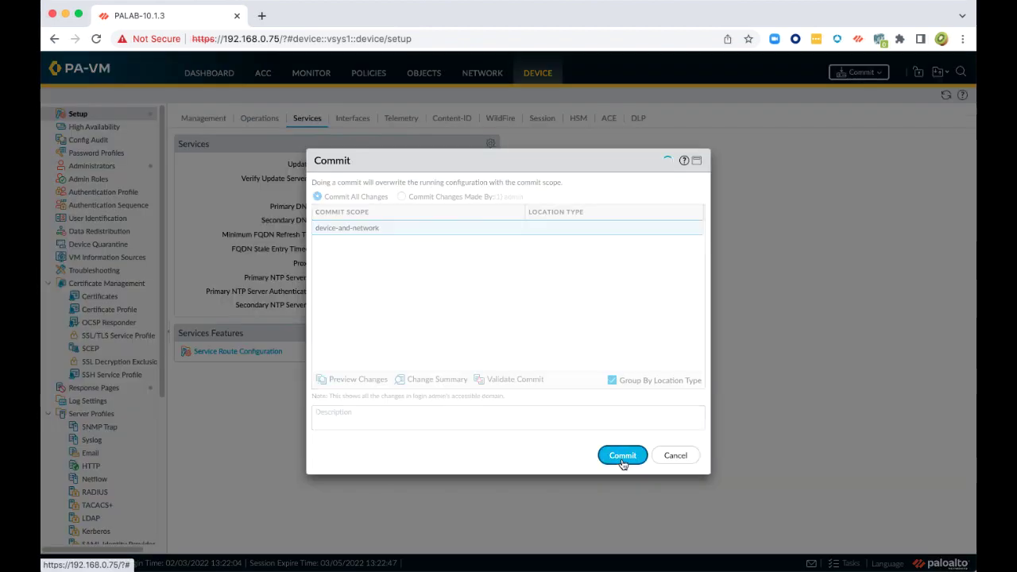
click(622, 461)
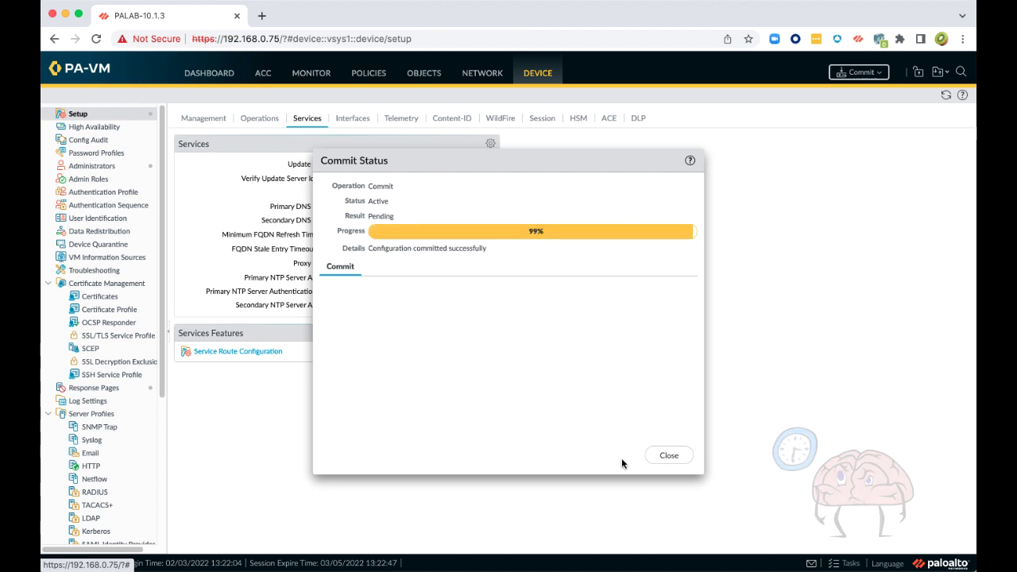
click(668, 457)
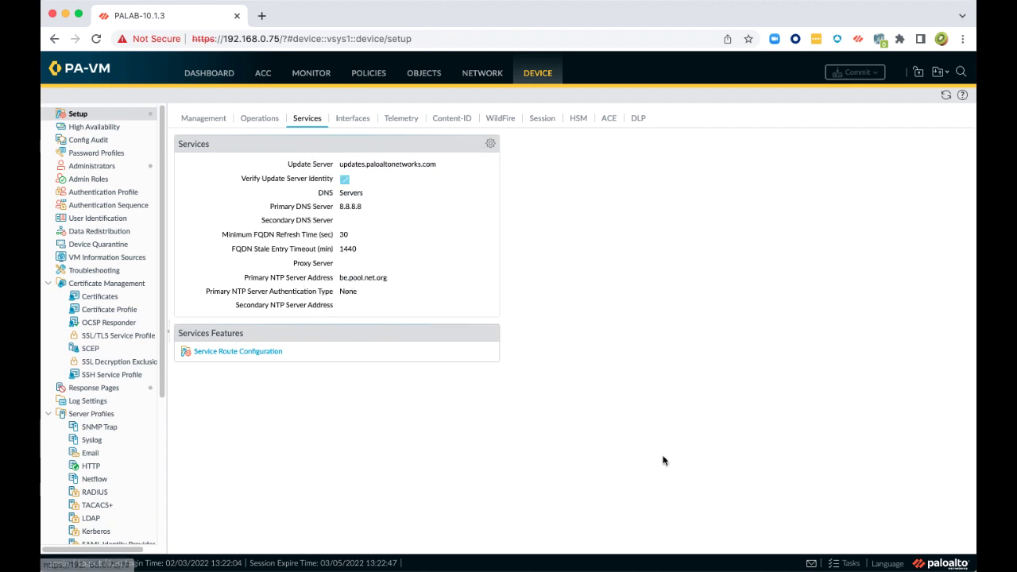
Check the device time on the Dashboard, then go to Network > Interfaces
click(201, 80)
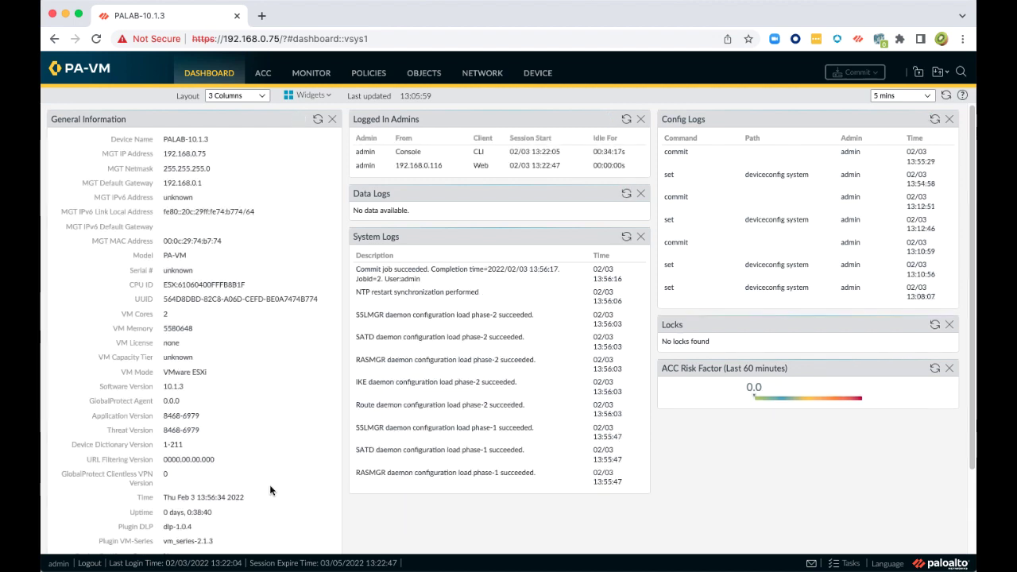
drag(164, 498, 243, 498)
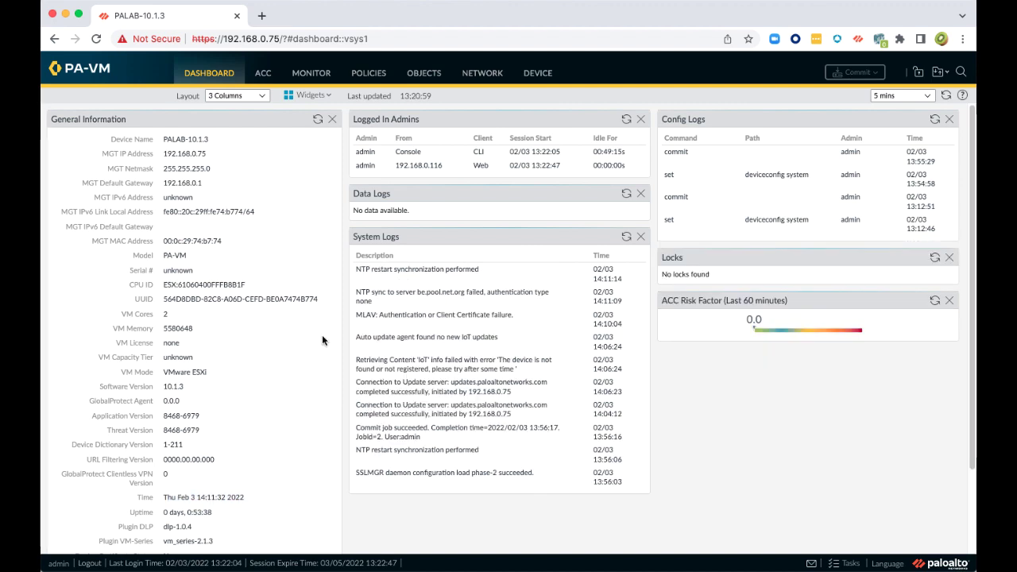
click(482, 73)
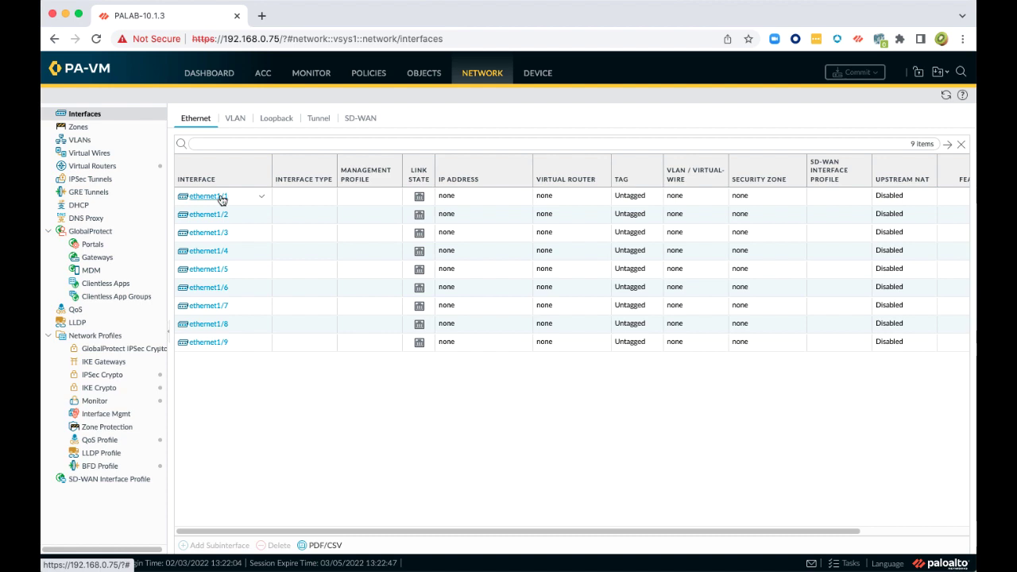
Create a Layer3 security zone named External
click(77, 129)
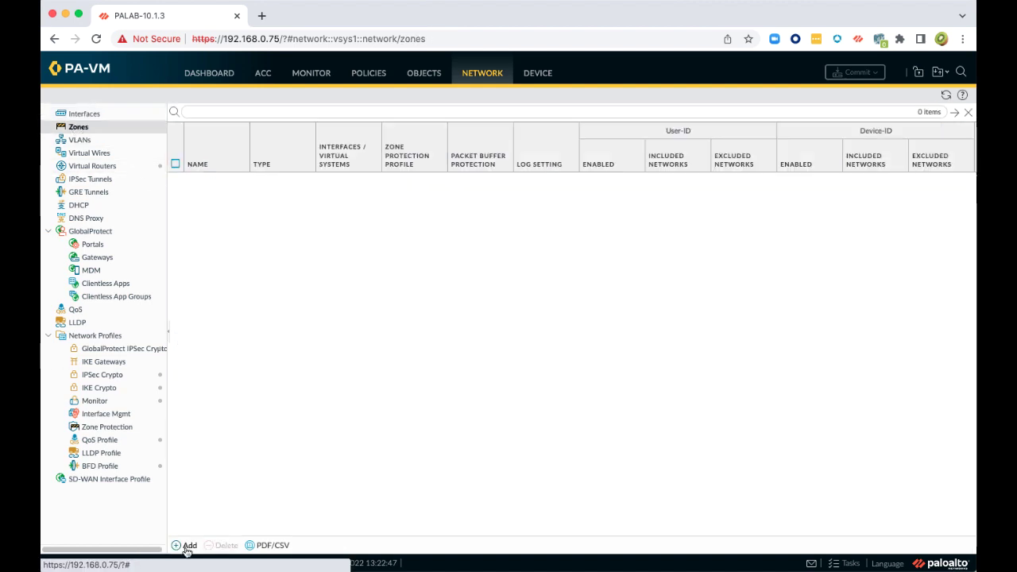
click(188, 546)
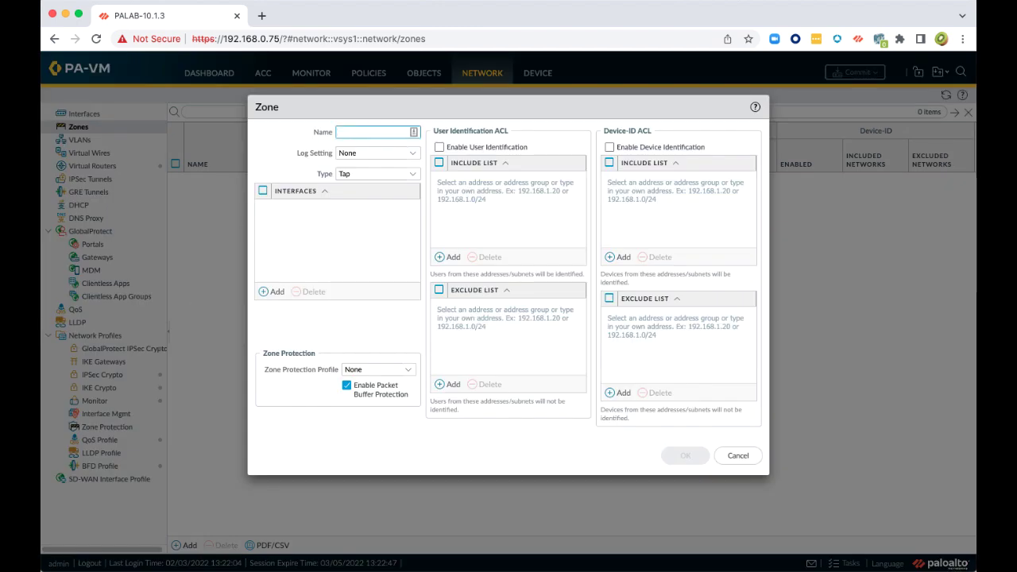
text(External)
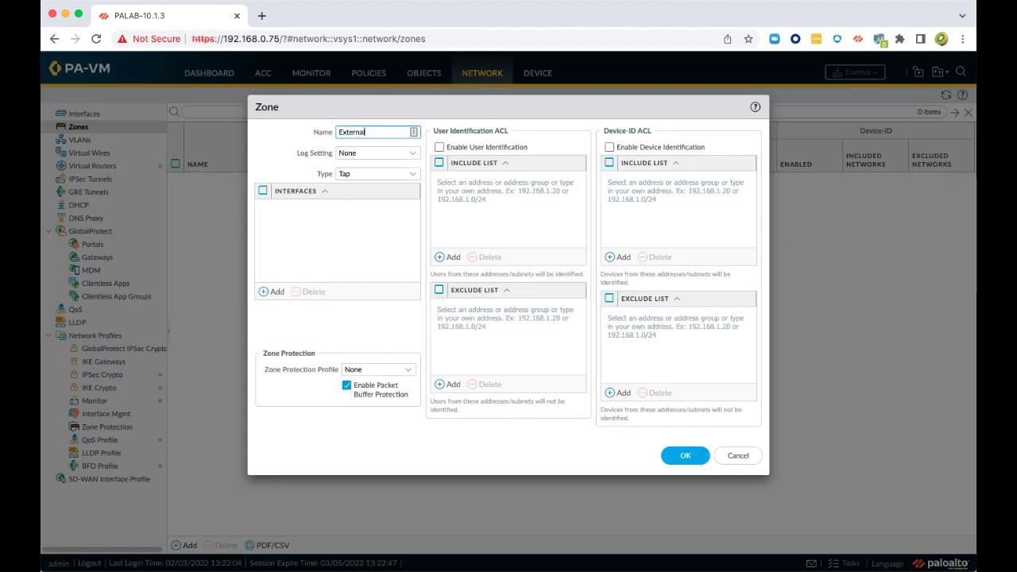
click(409, 176)
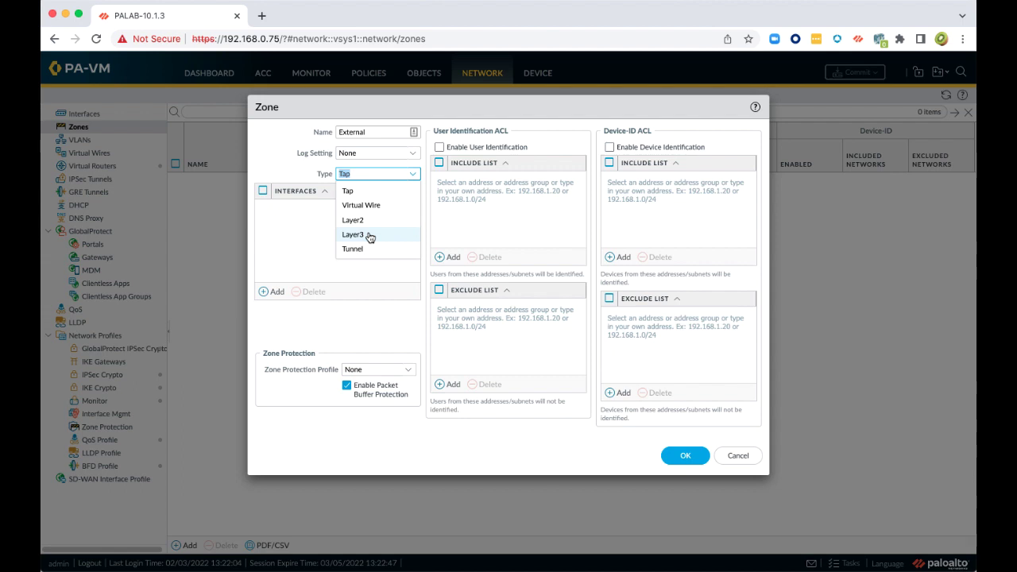
click(353, 234)
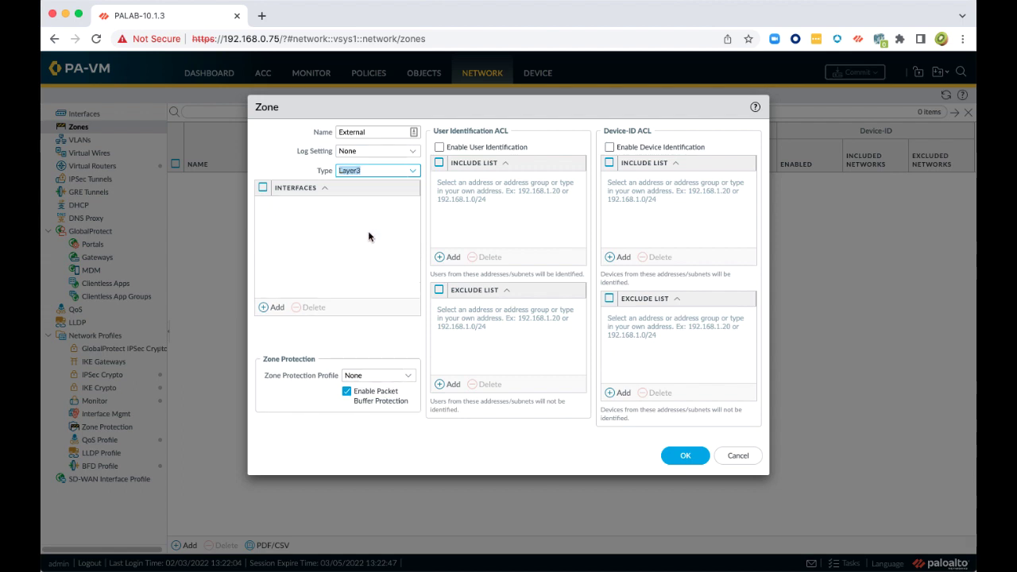
click(680, 458)
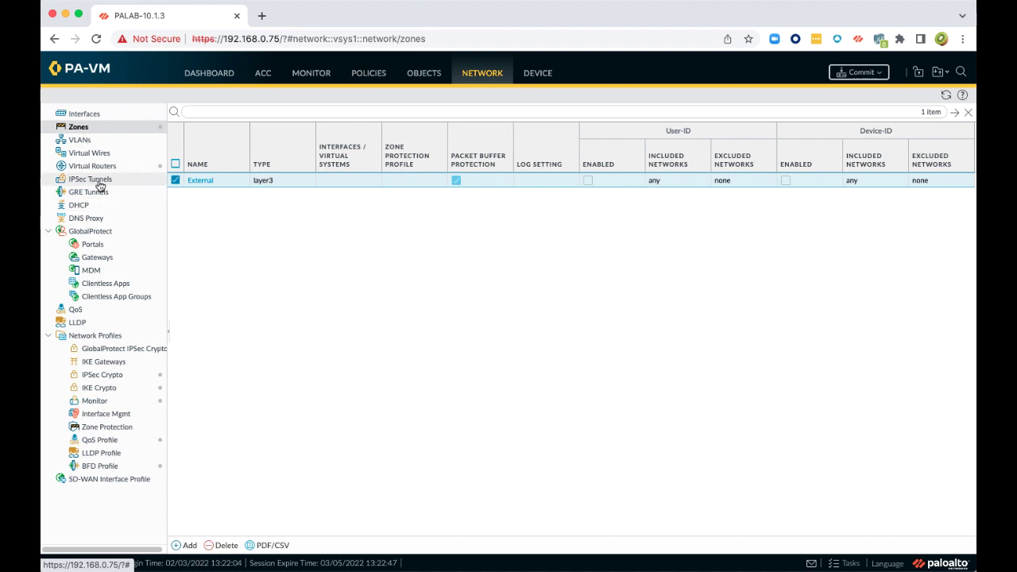
Add a virtual router named VR1 and return to the Ethernet interfaces list
click(90, 168)
click(188, 545)
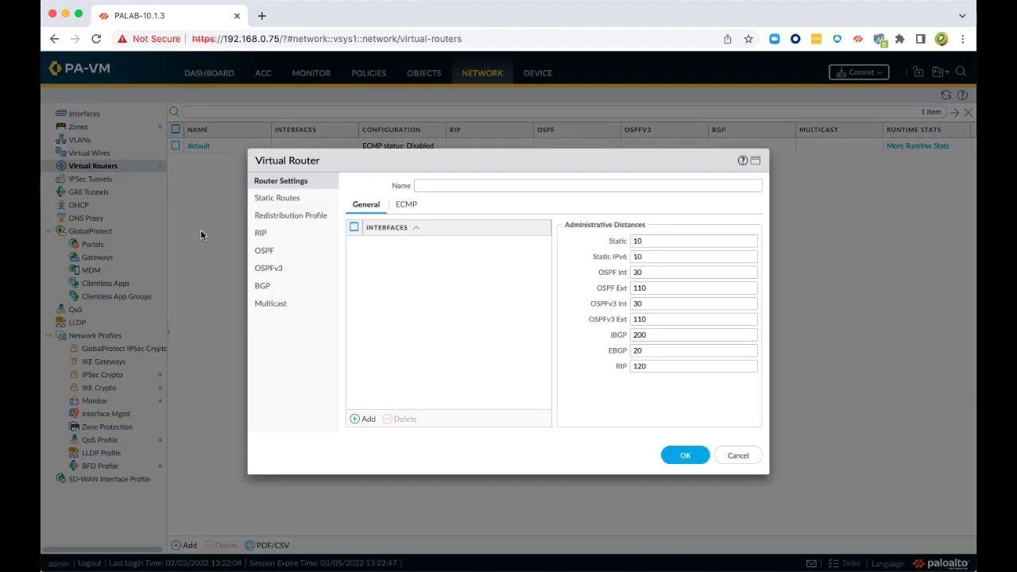
click(433, 186)
text(VR1)
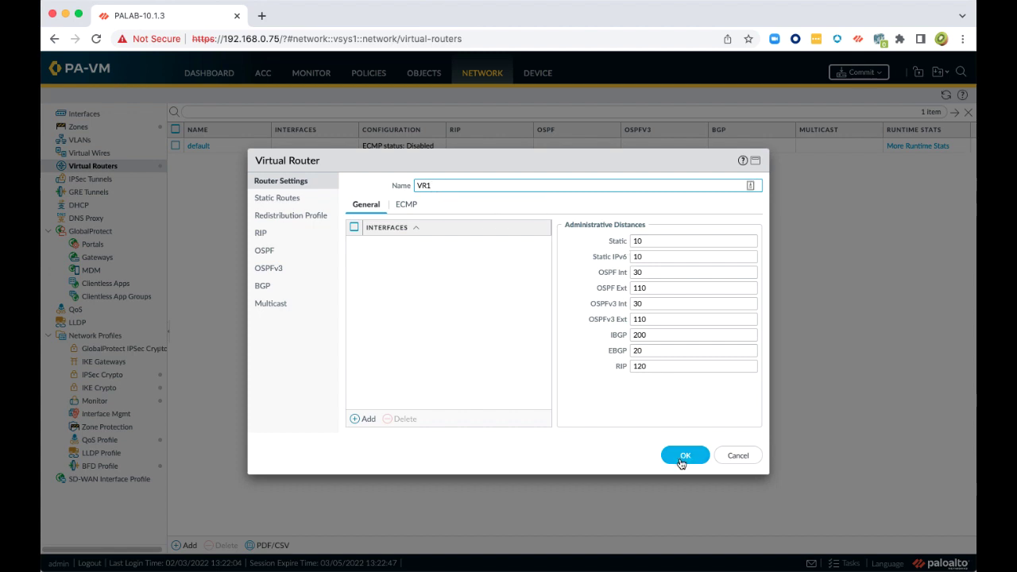
click(683, 455)
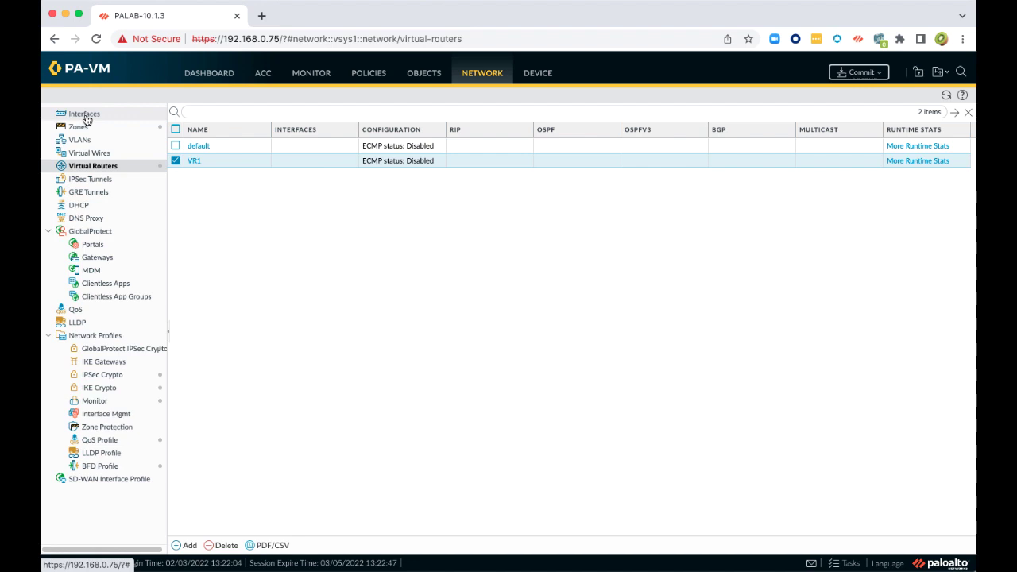
click(85, 115)
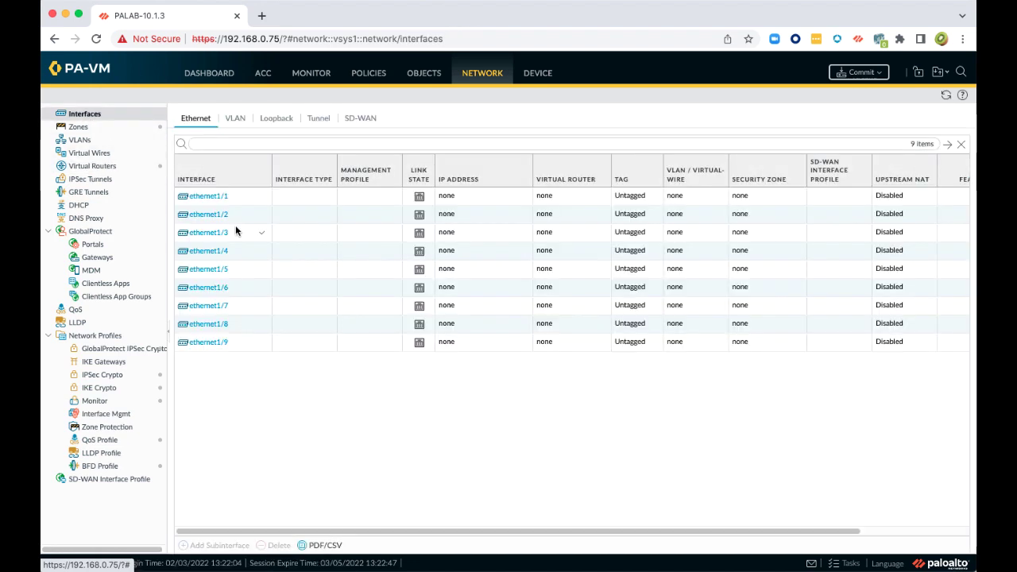
Make ethernet1/1 a Layer3 interface in virtual router VR1 and security zone External
click(207, 197)
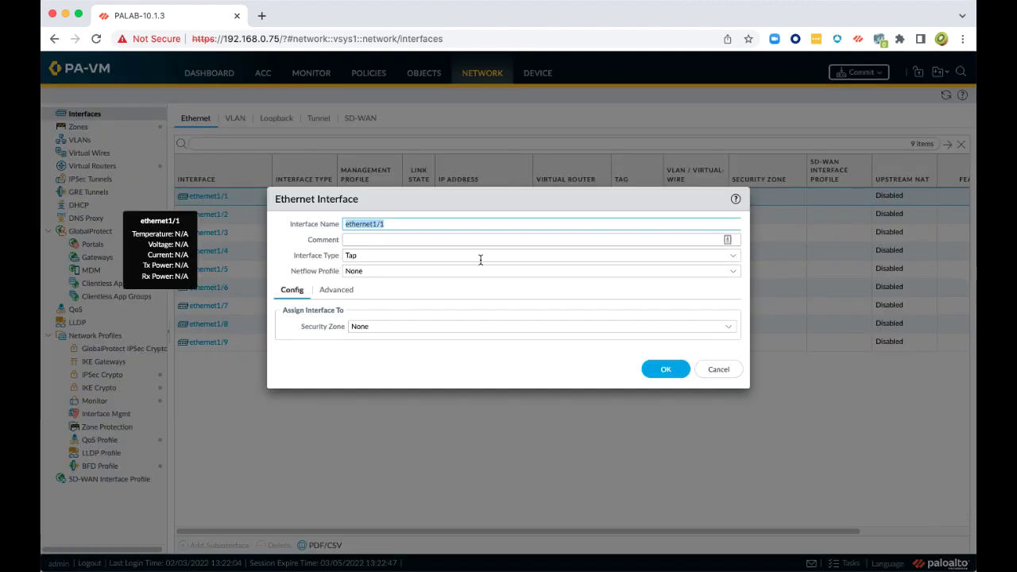
click(734, 261)
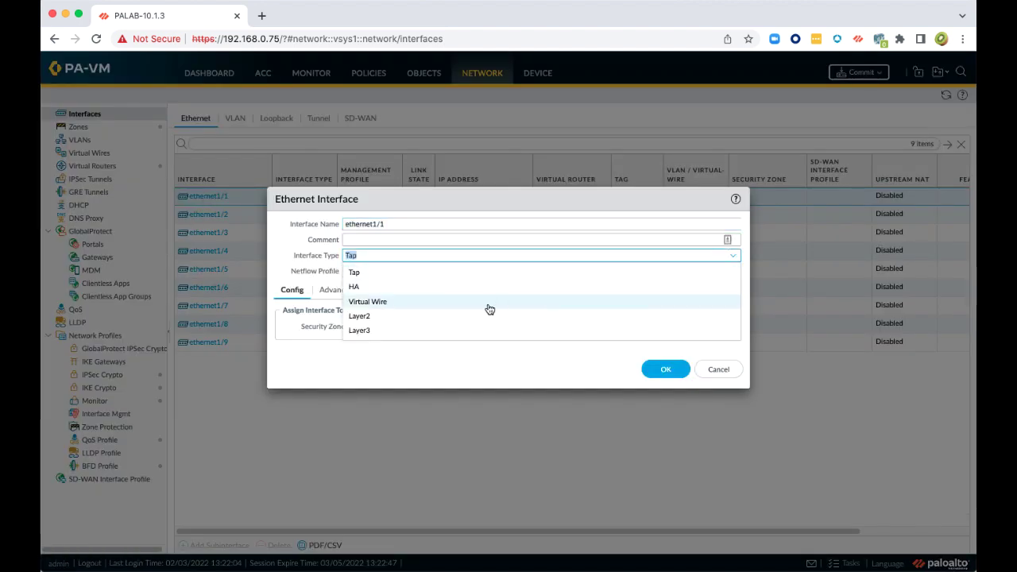
click(421, 329)
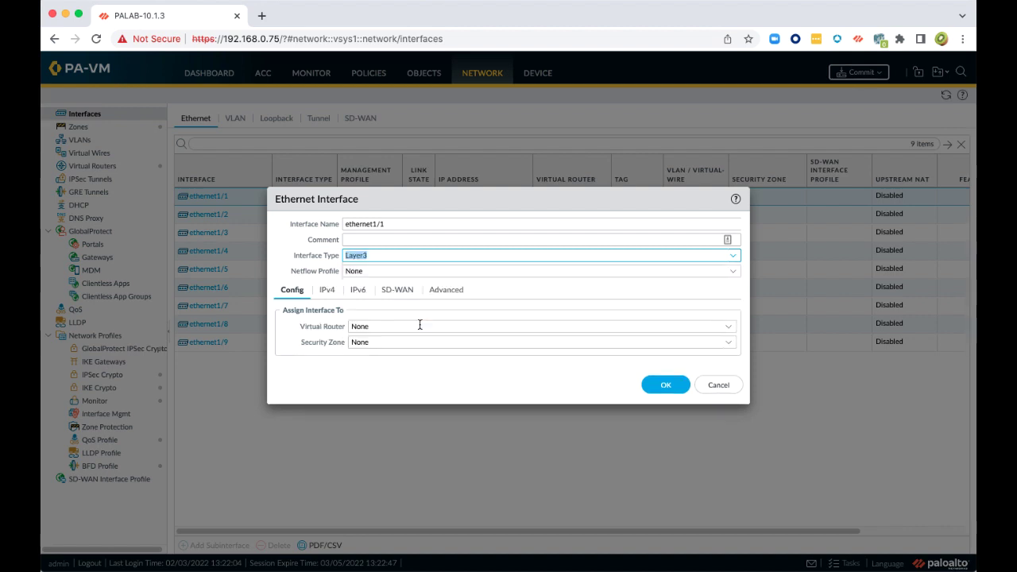
click(727, 329)
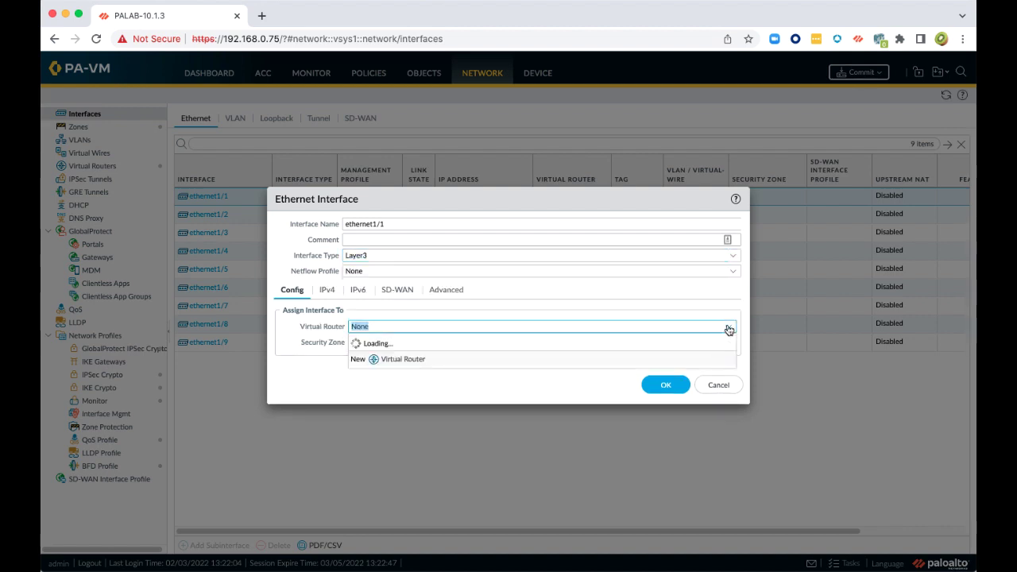
click(365, 373)
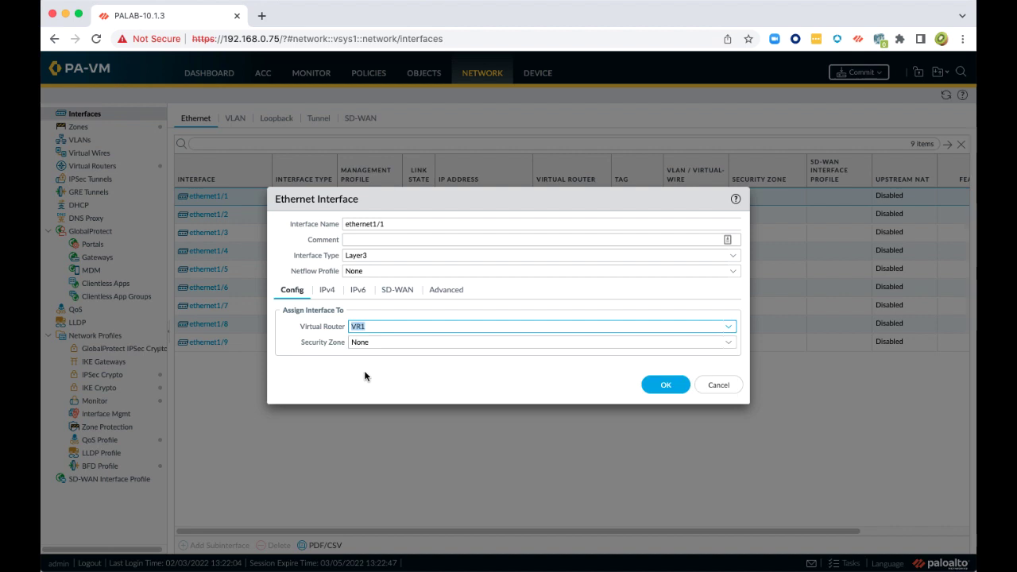
click(729, 343)
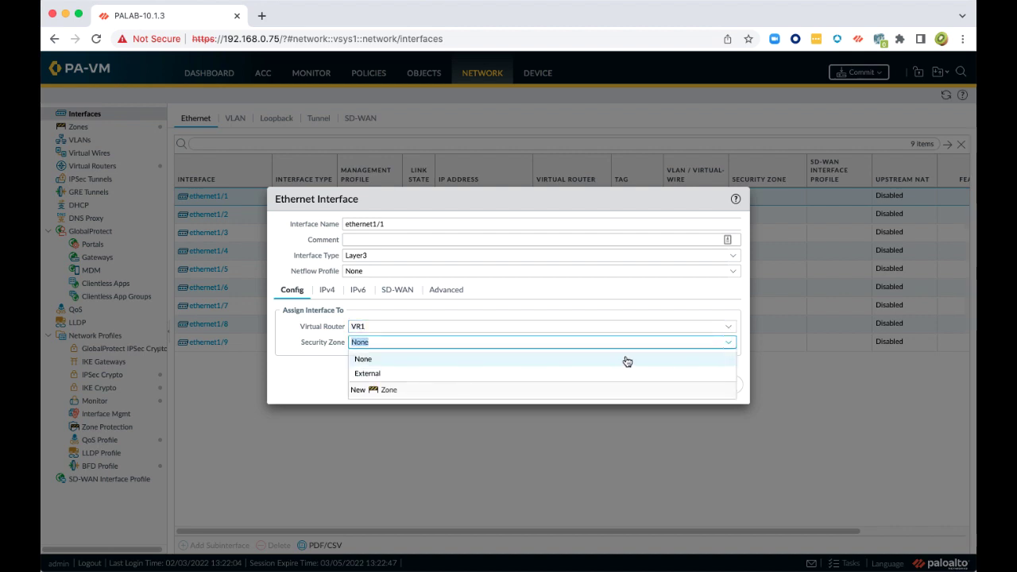
click(380, 373)
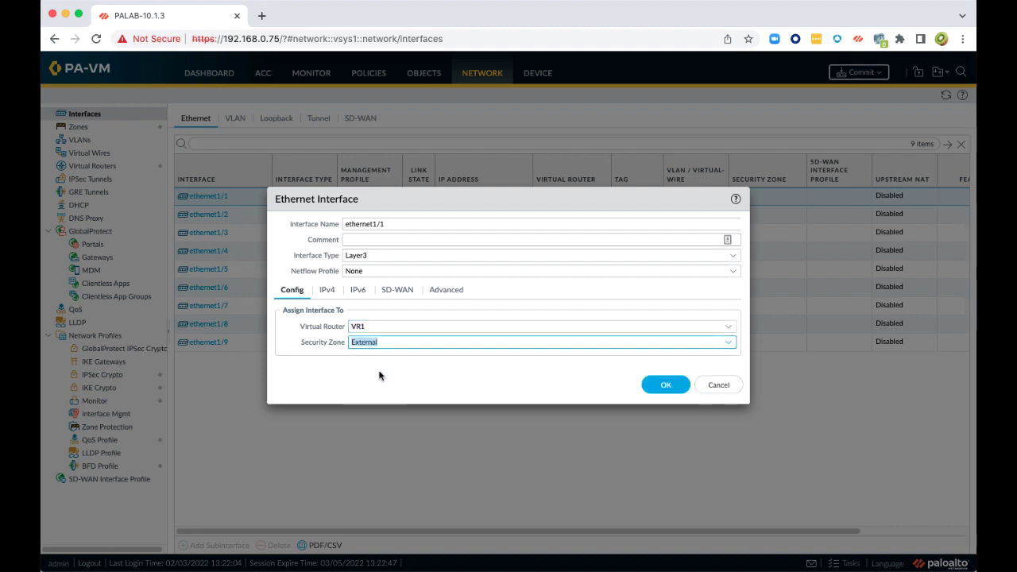
Add the static IPv4 address 192.168.0.70/24 to ethernet1/1
click(326, 291)
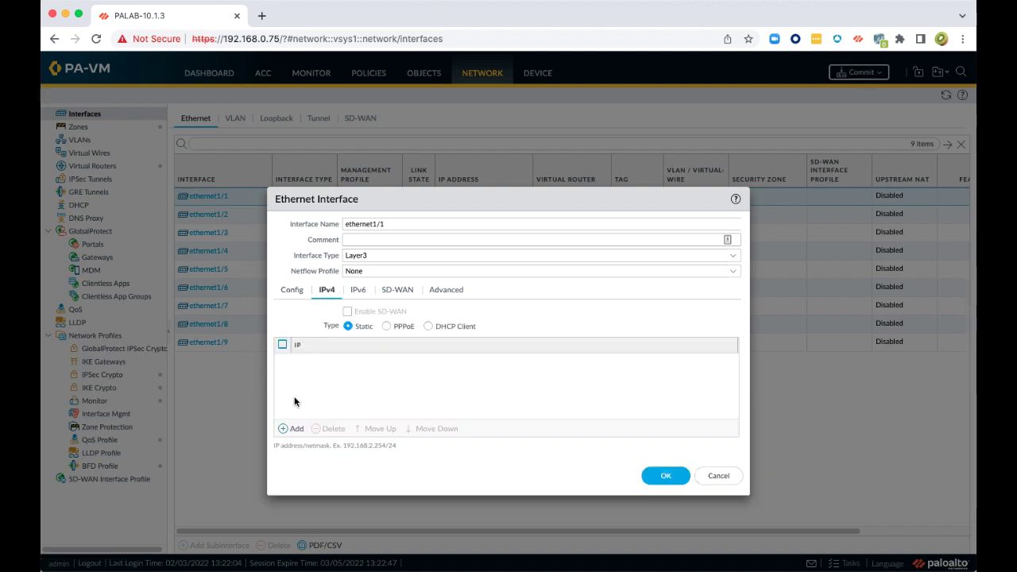
click(292, 429)
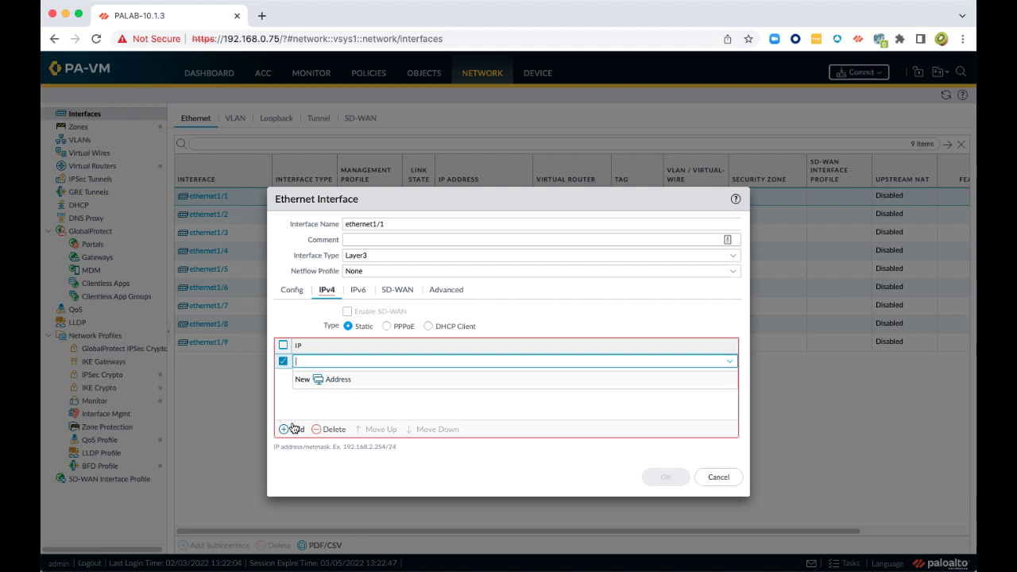
text(192)
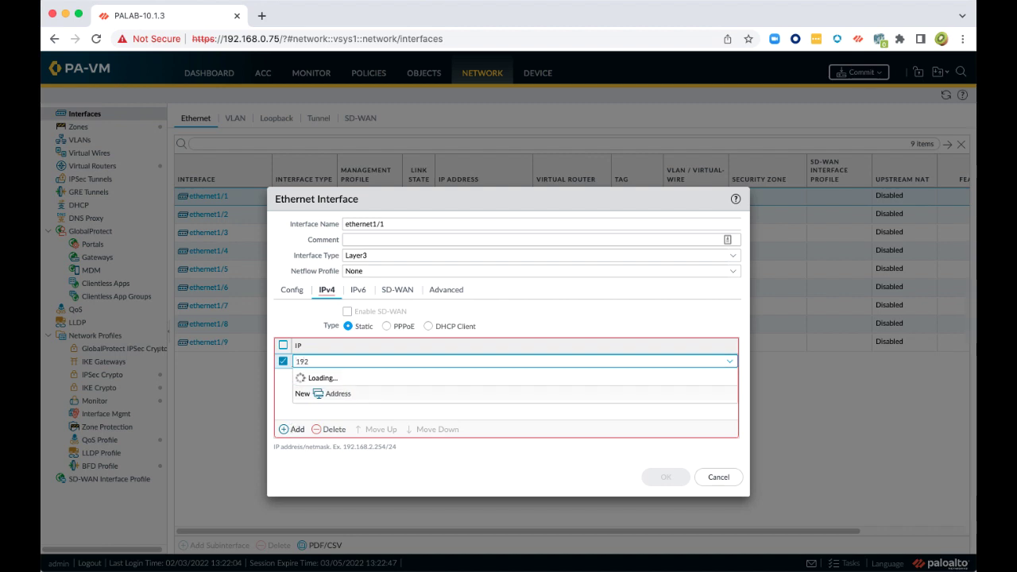
text(.168)
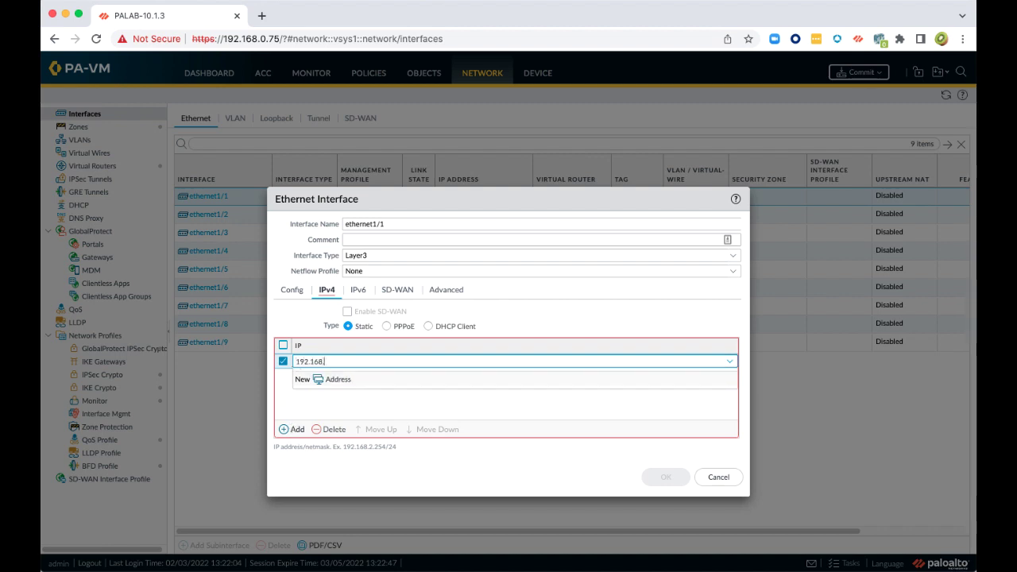
text(.0.70/24)
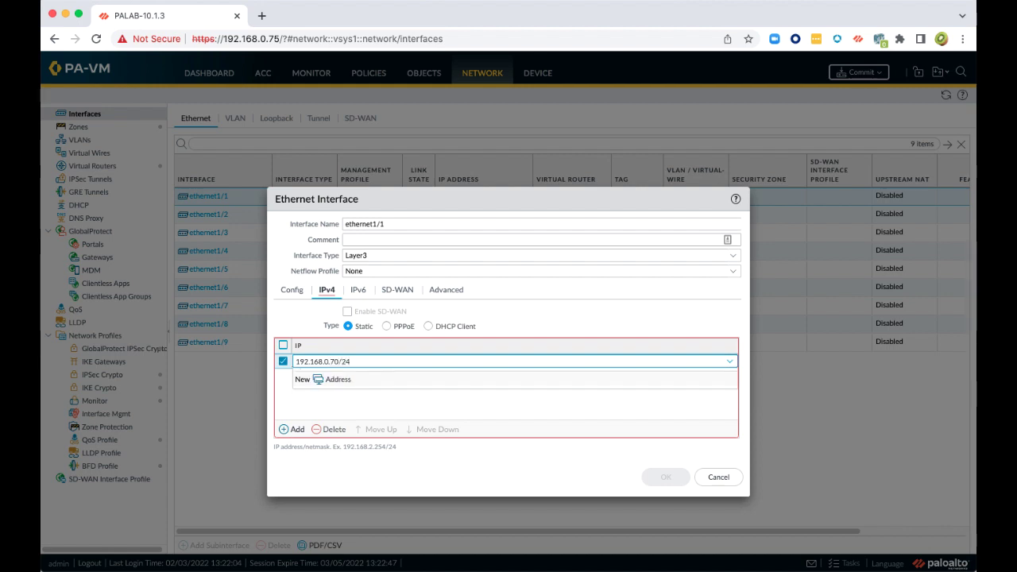
click(420, 376)
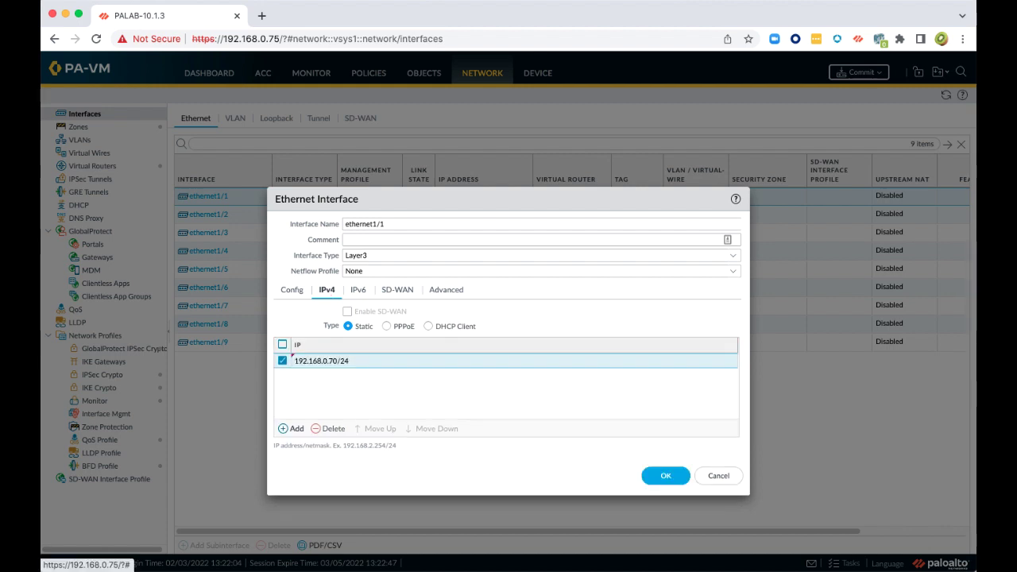
click(446, 291)
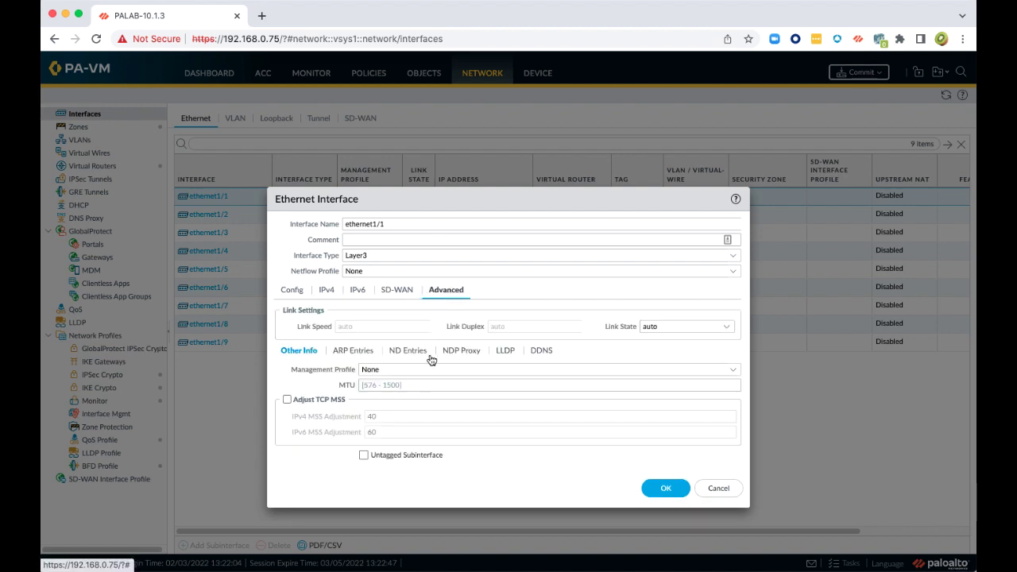
Create a 'Ping Profile' management profile allowing ping, assign it, and save ethernet1/1
click(737, 374)
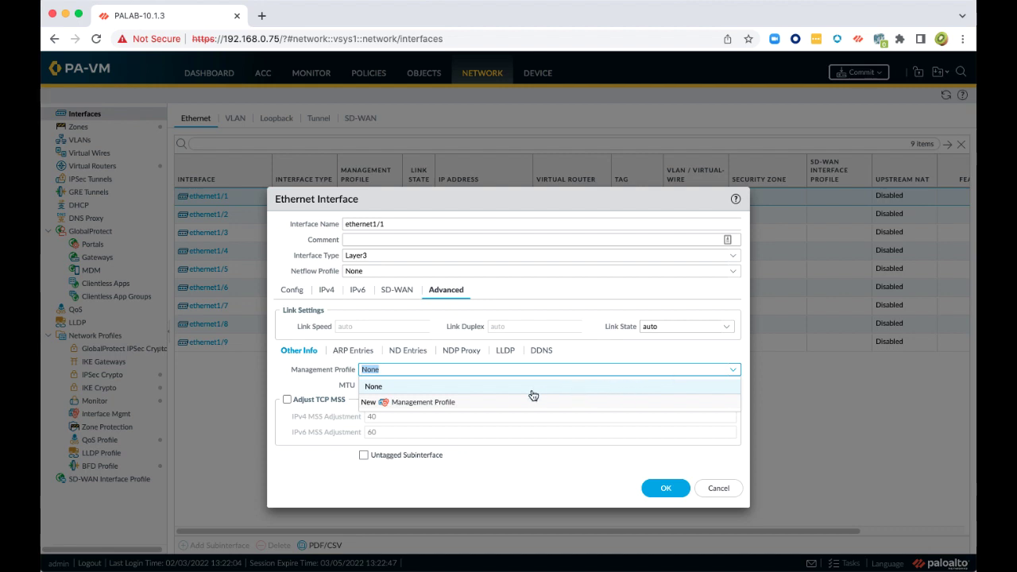
click(409, 402)
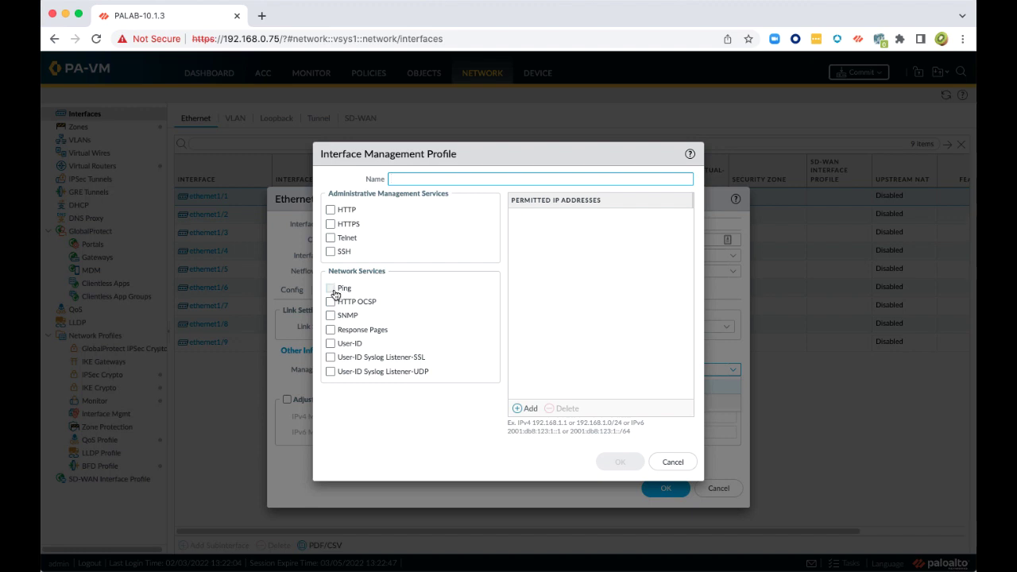
click(331, 289)
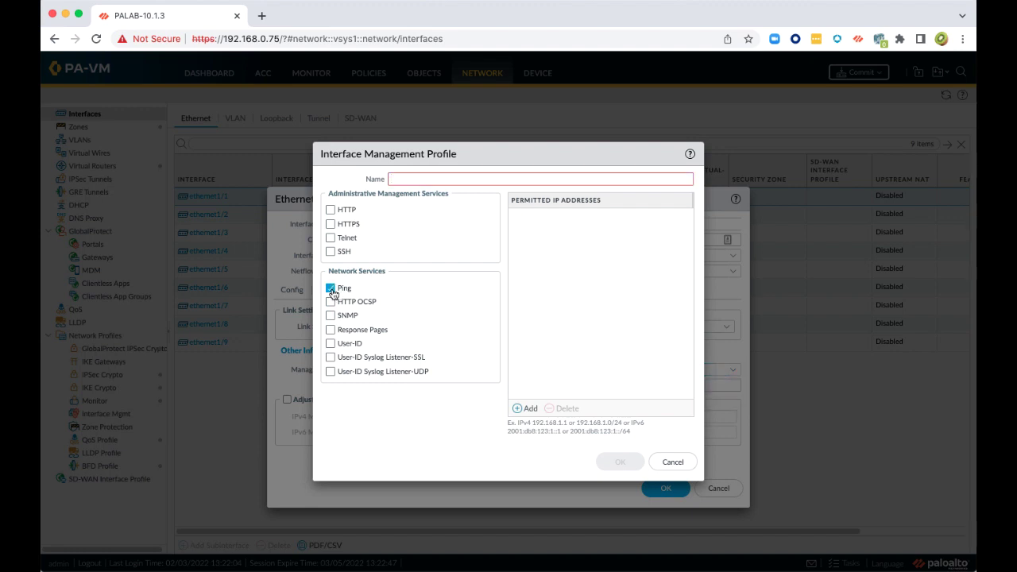
click(413, 179)
text(Ping Profile)
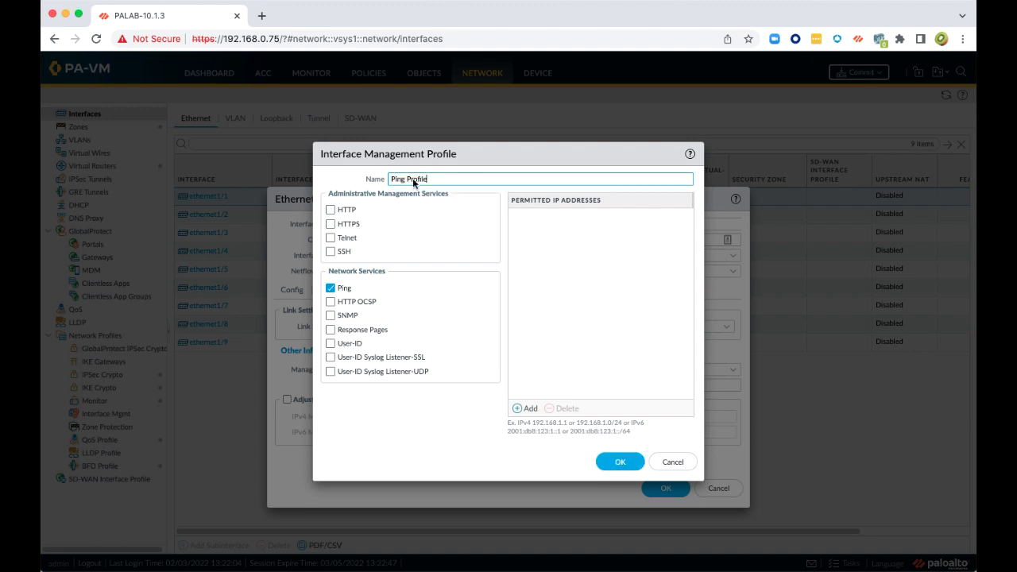
click(620, 461)
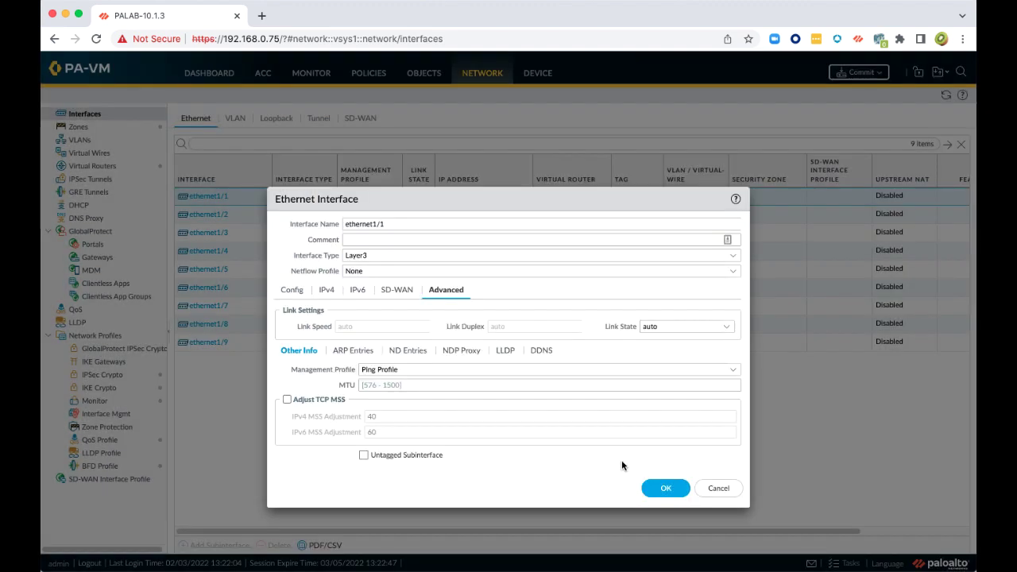
click(666, 489)
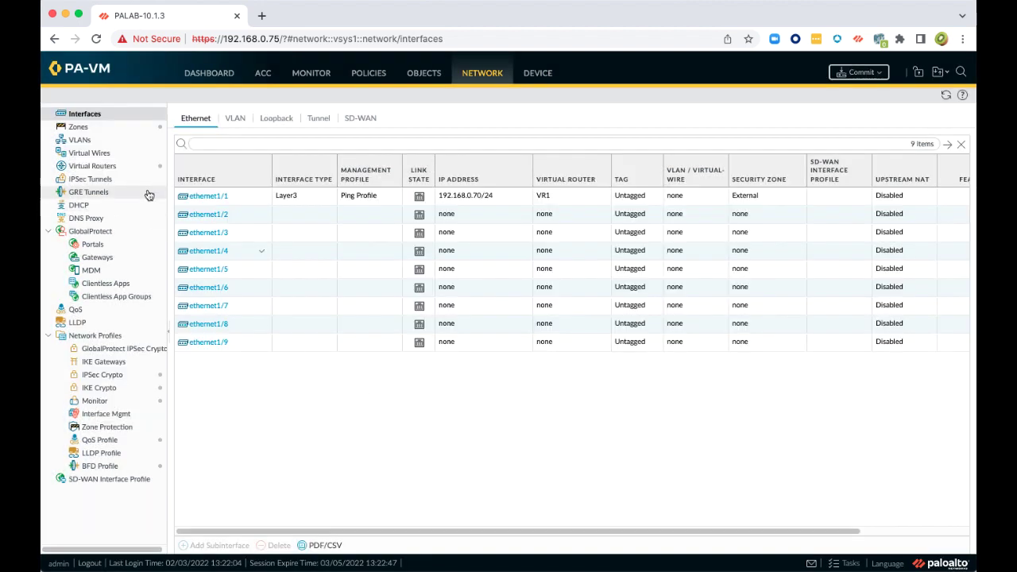
In VR1, add a static route named Default-GW with destination 0.0.0.0/0
click(85, 167)
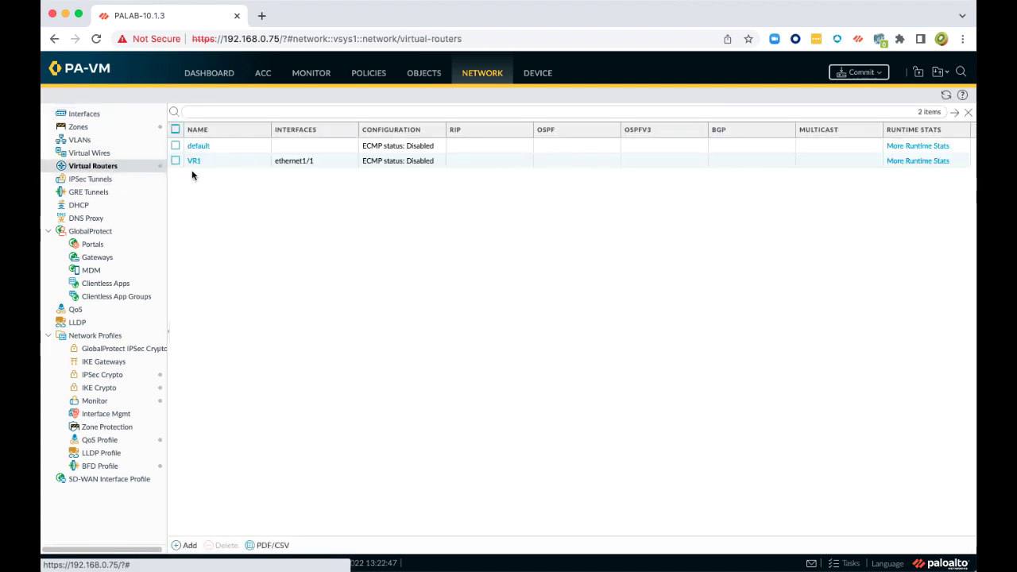
click(193, 164)
click(194, 161)
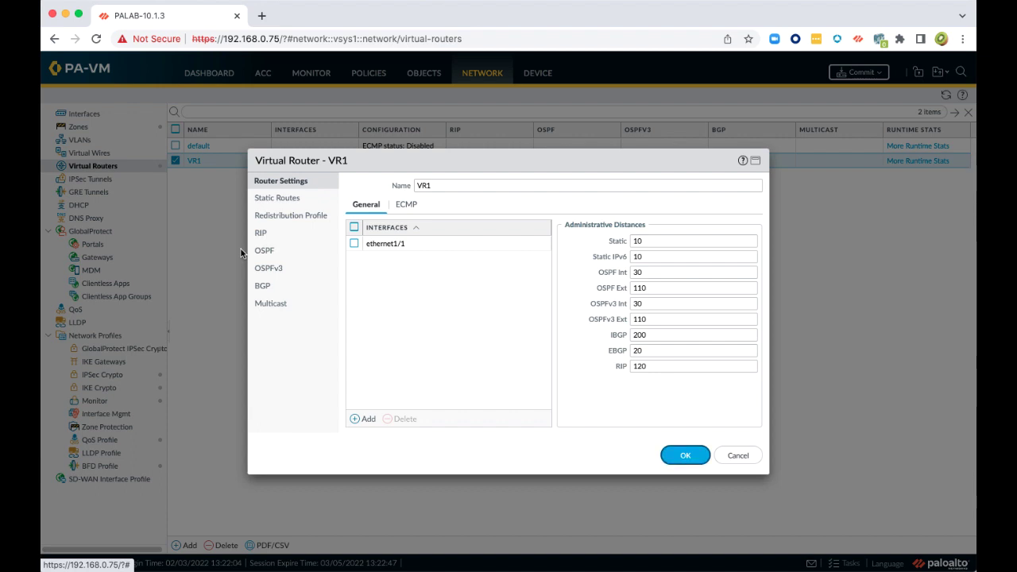
click(276, 198)
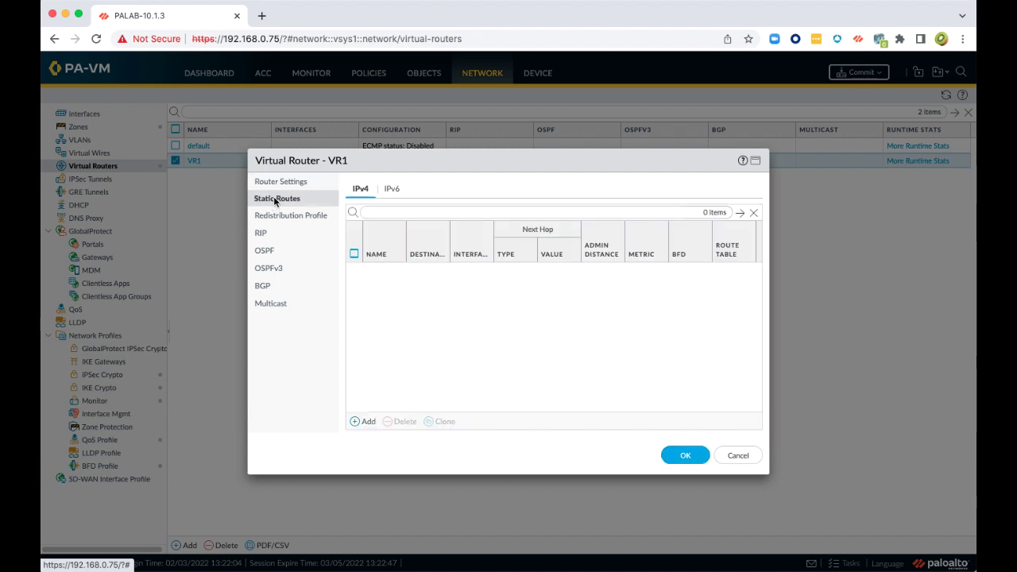
click(364, 421)
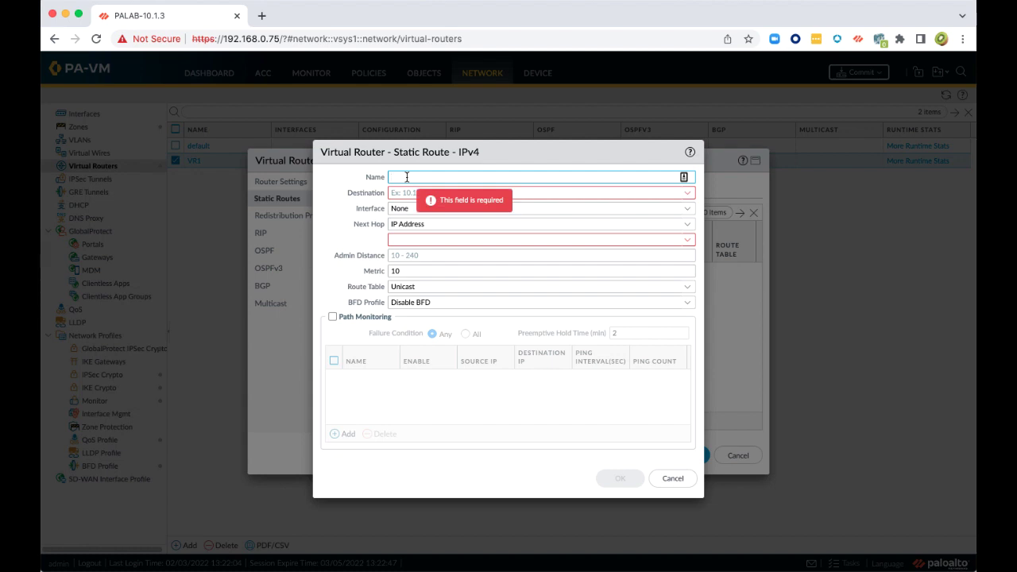
text(Default-GW)
key(Tab)
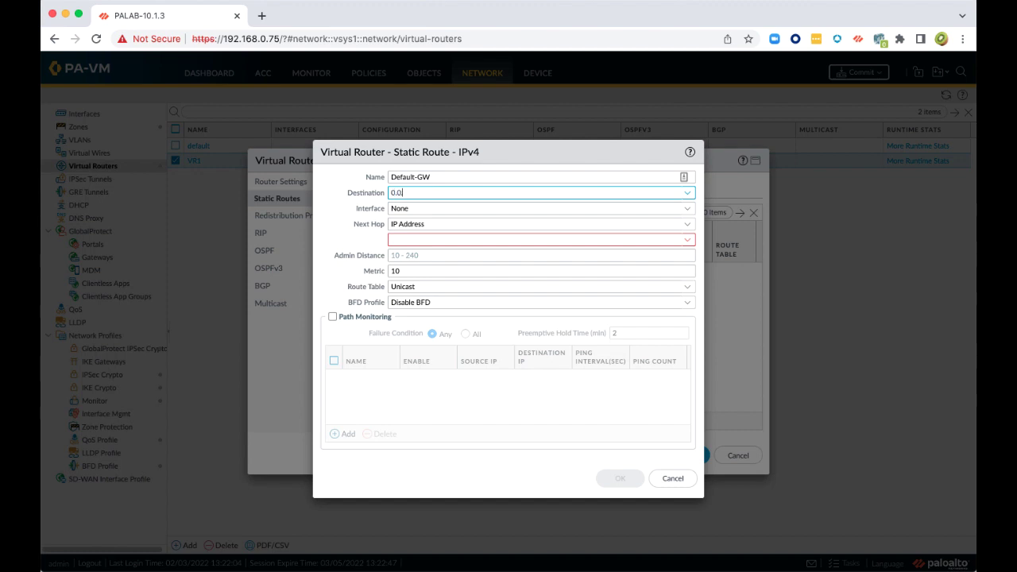
text(0.0.0.0/0)
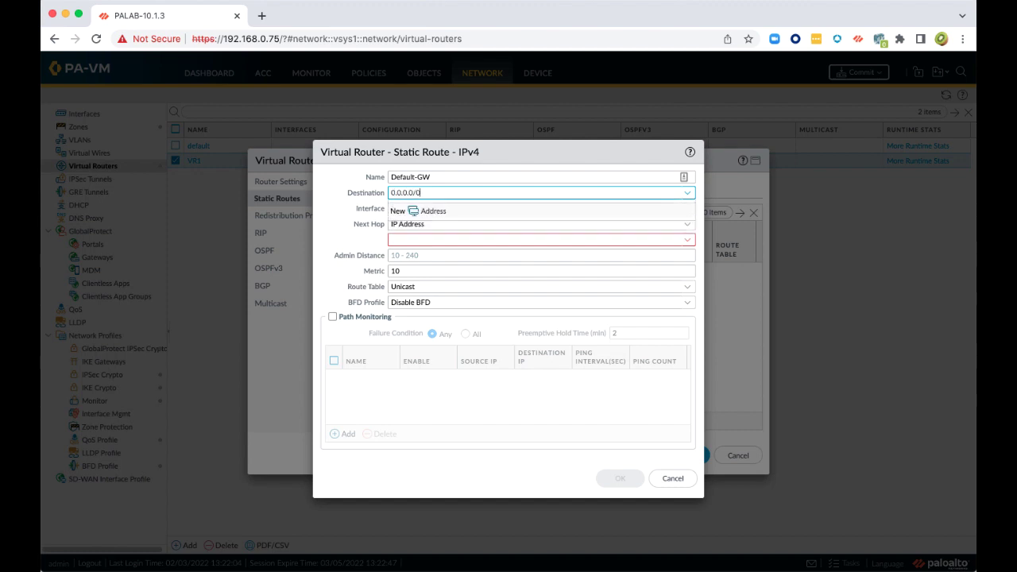
click(369, 208)
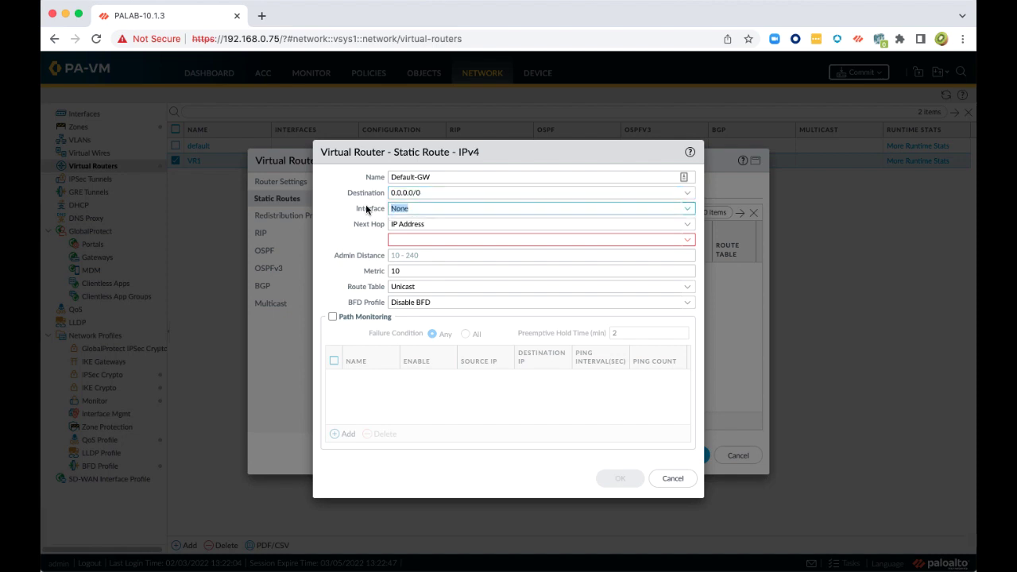
Route Default-GW out ethernet1/1 via next hop IP 192.168.0.1 and save VR1
click(688, 209)
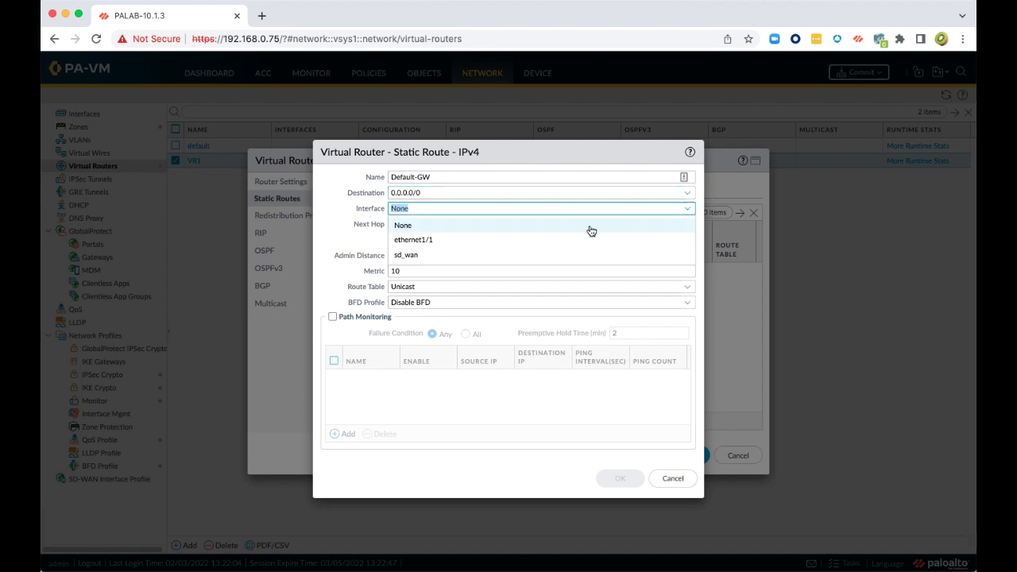
click(546, 240)
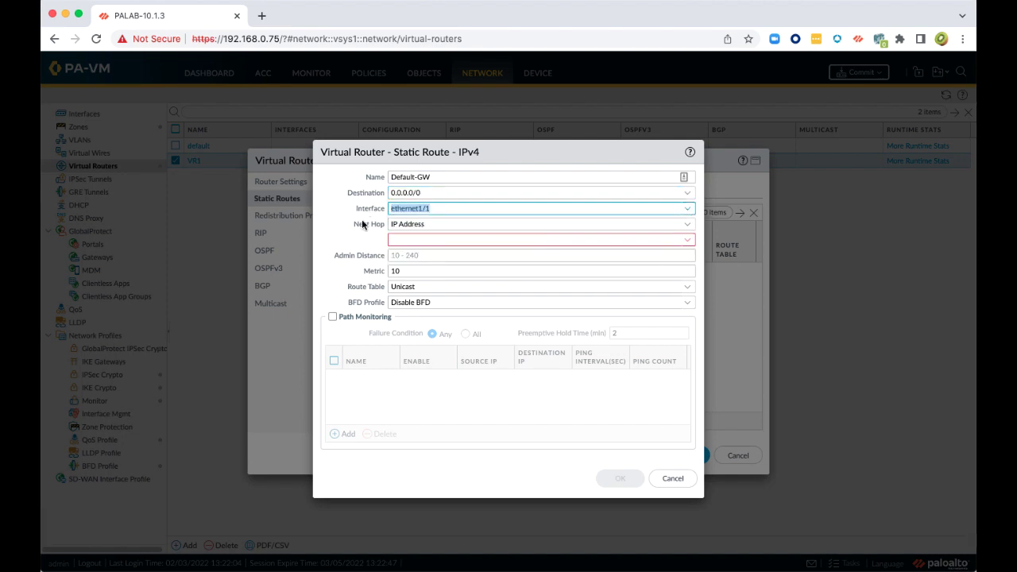
click(685, 225)
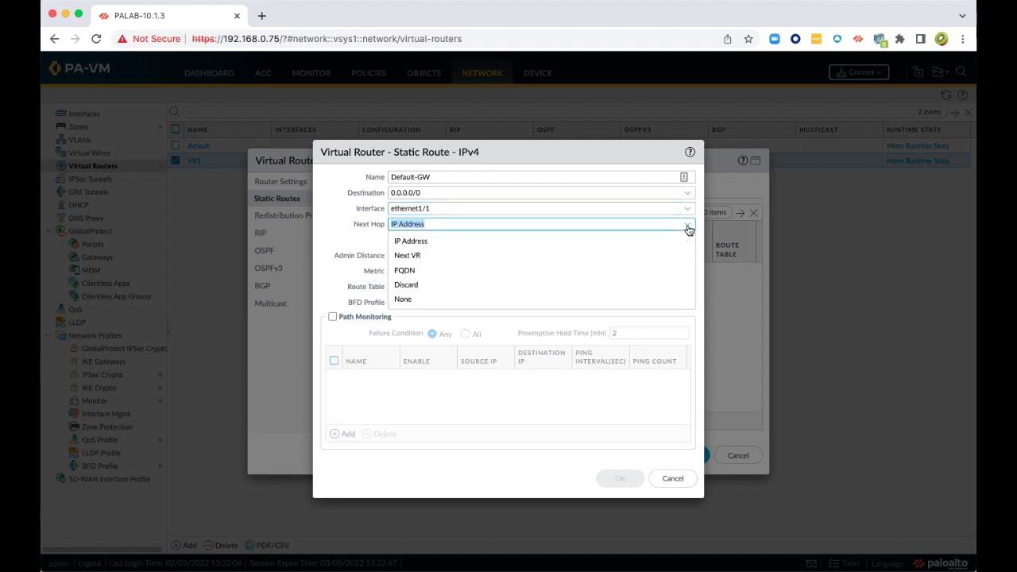
click(364, 228)
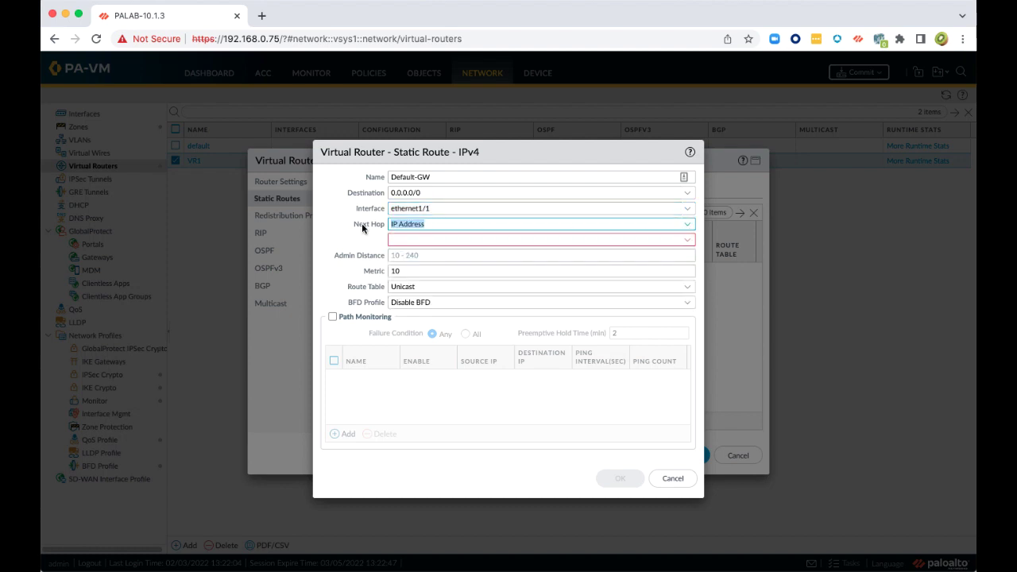
click(407, 236)
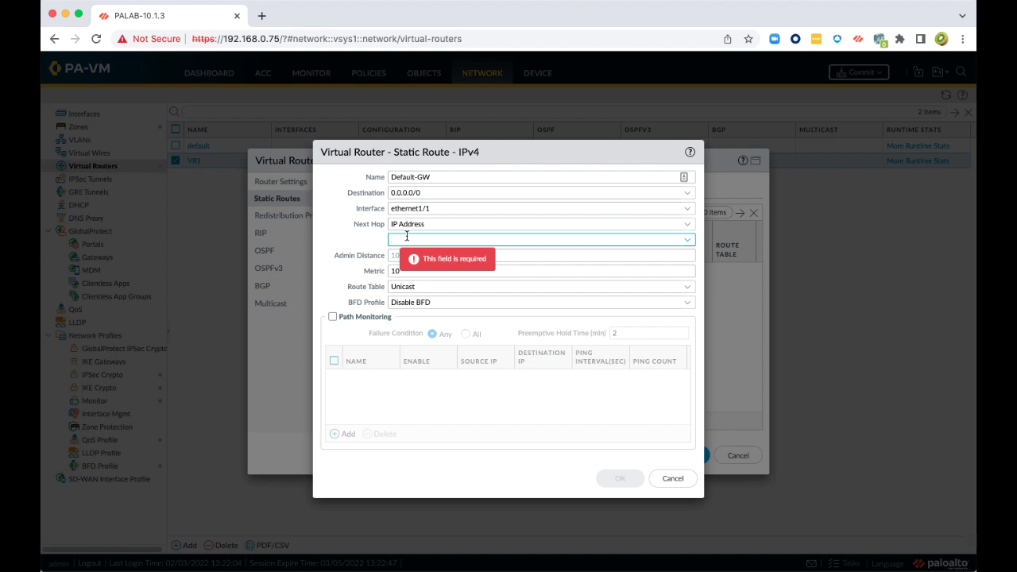
text(192)
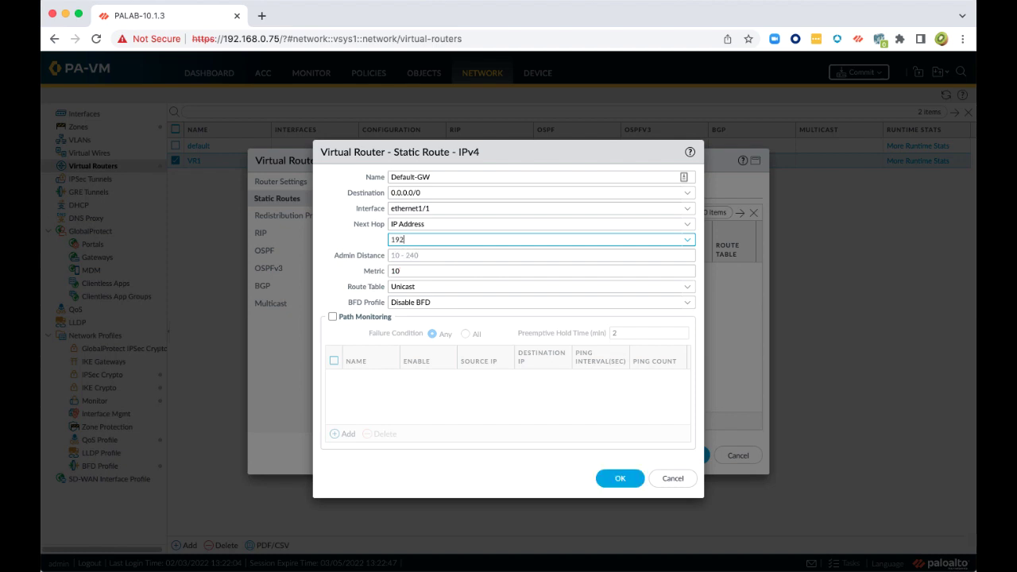
text(.168.)
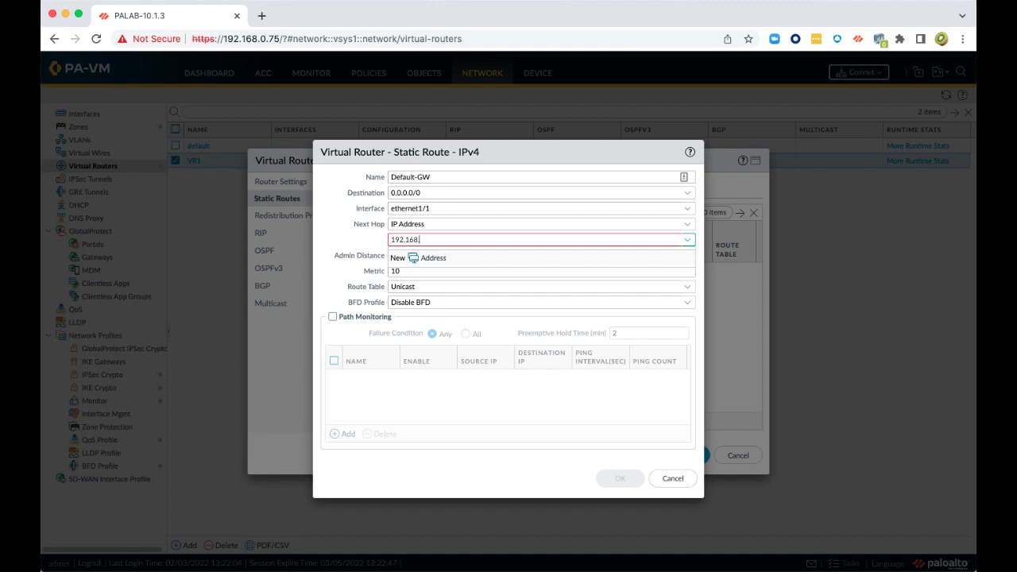
text(0.1)
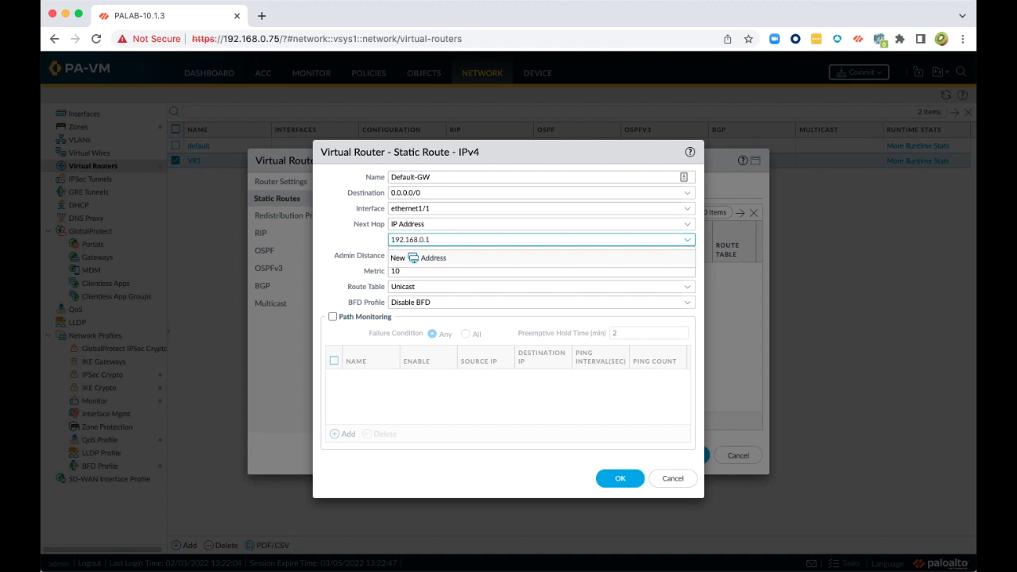
click(619, 477)
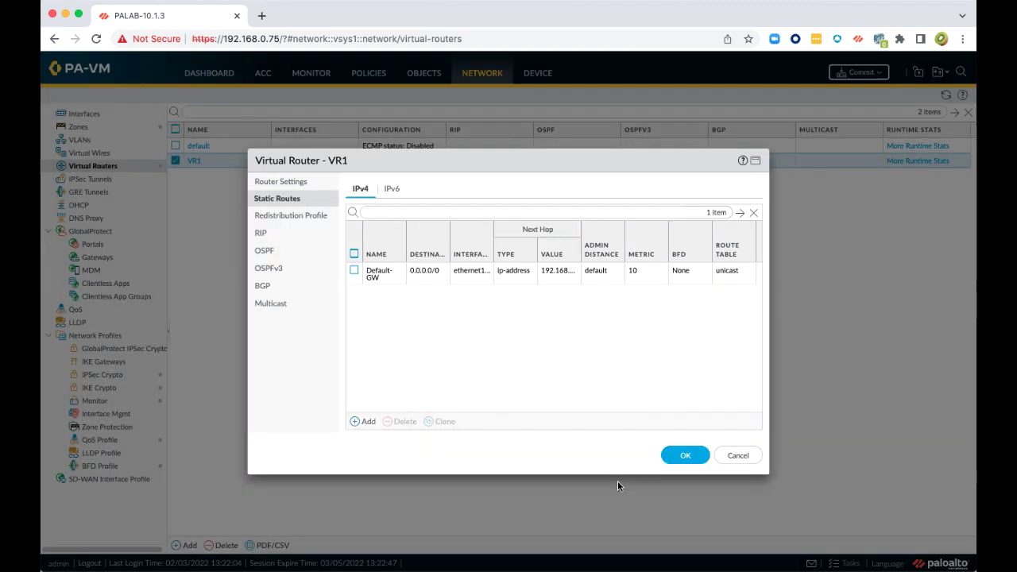
click(677, 454)
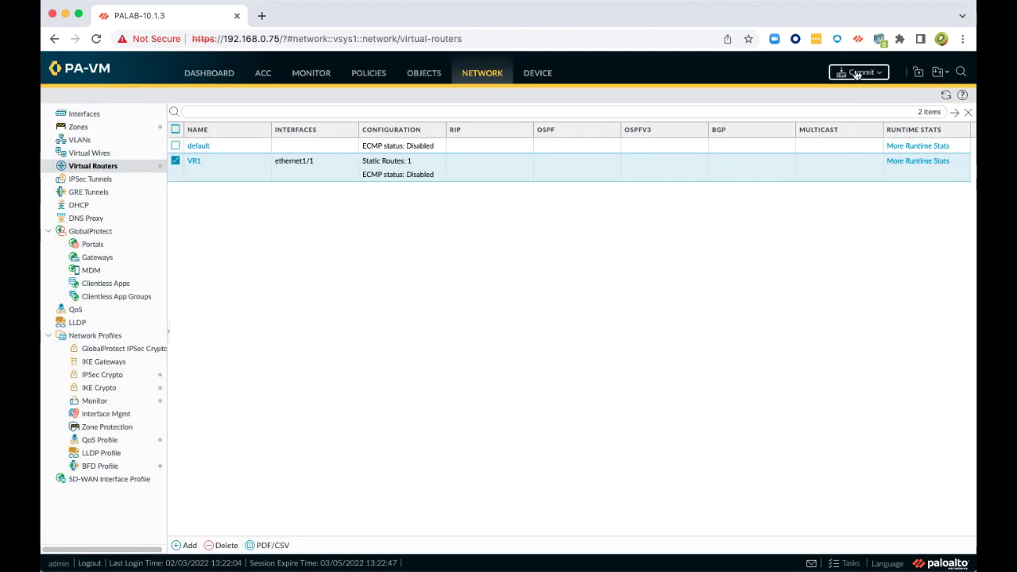
Commit the configuration and check that ethernet1/1's link is up in the interfaces list
click(856, 73)
click(623, 454)
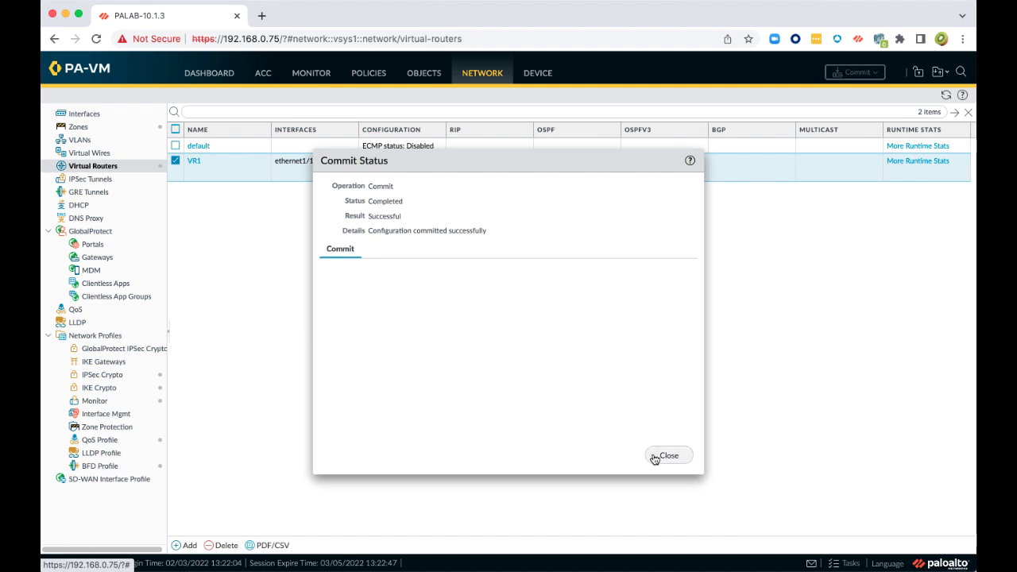
click(654, 459)
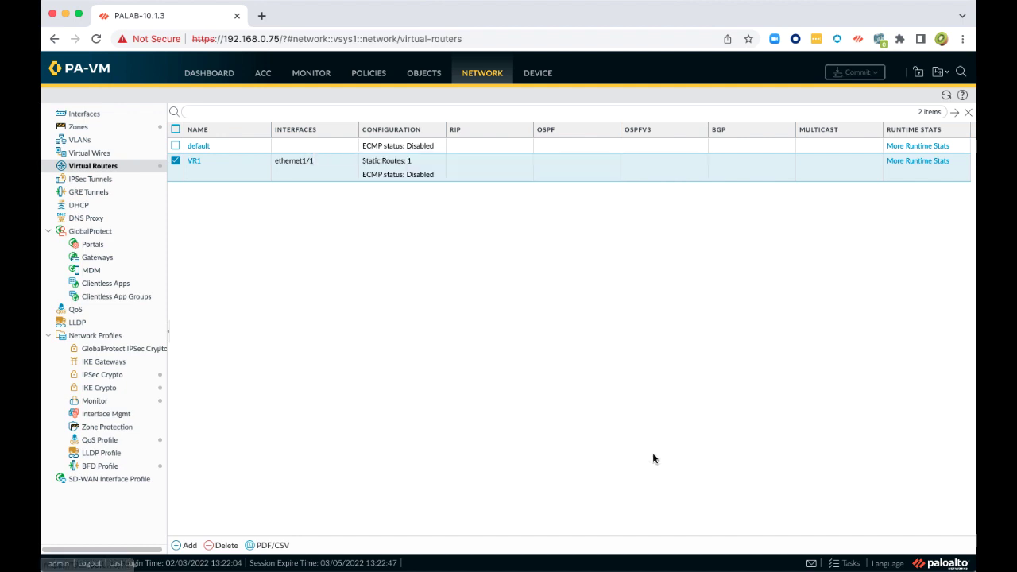
click(101, 116)
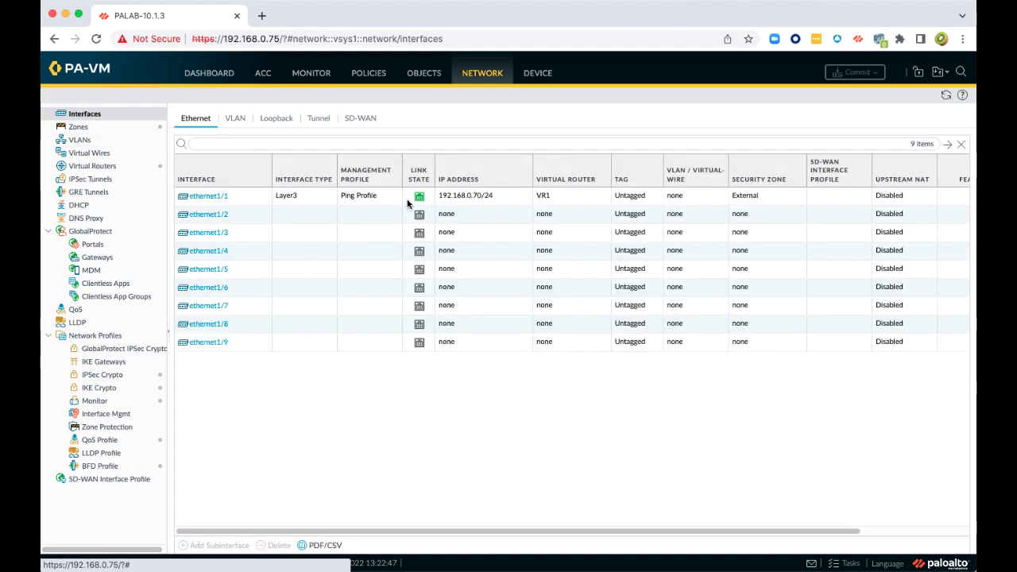
mouse_move(418, 200)
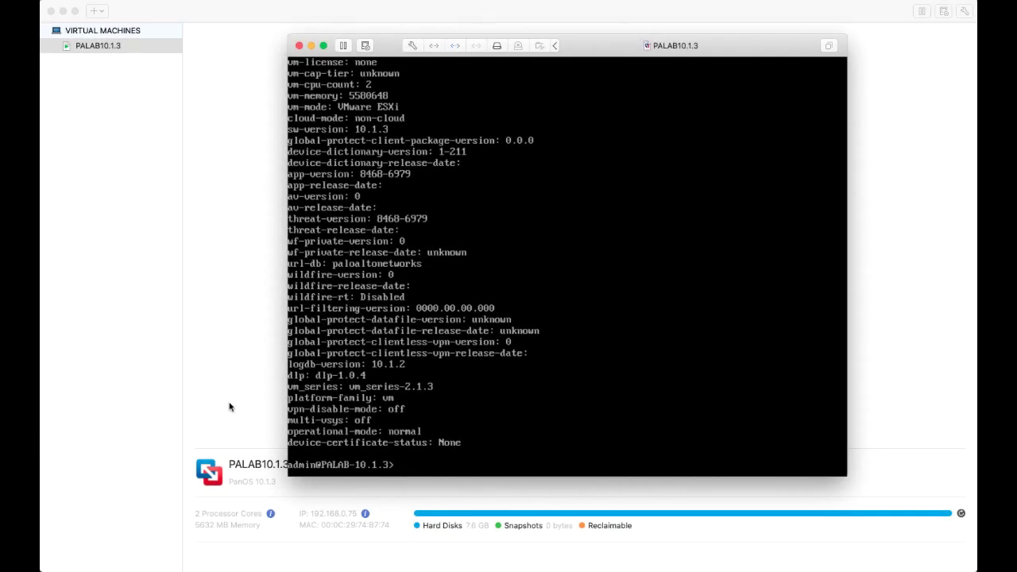
text(ping host 8.8.8.8)
key(Return)
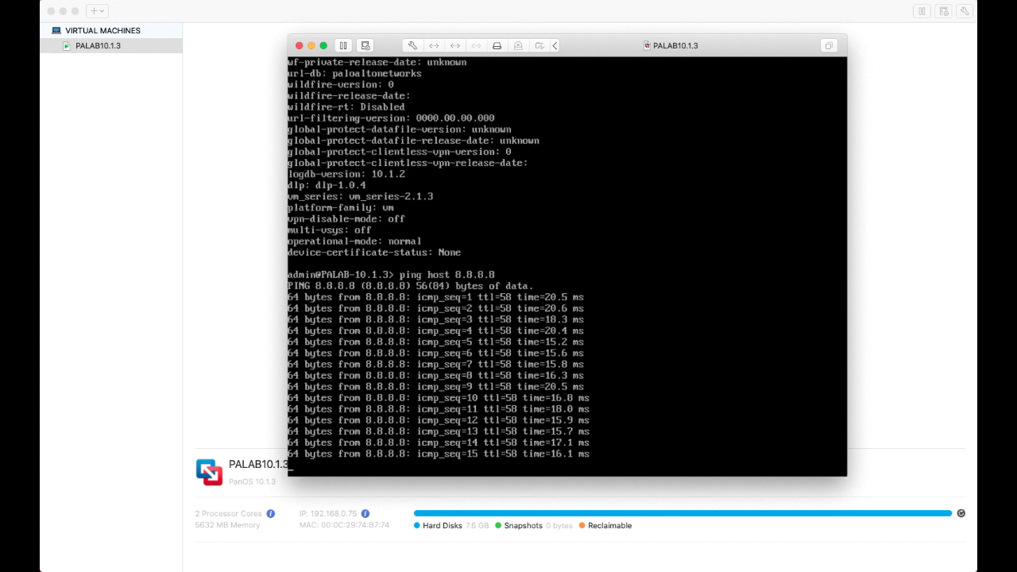
key(ctrl+c)
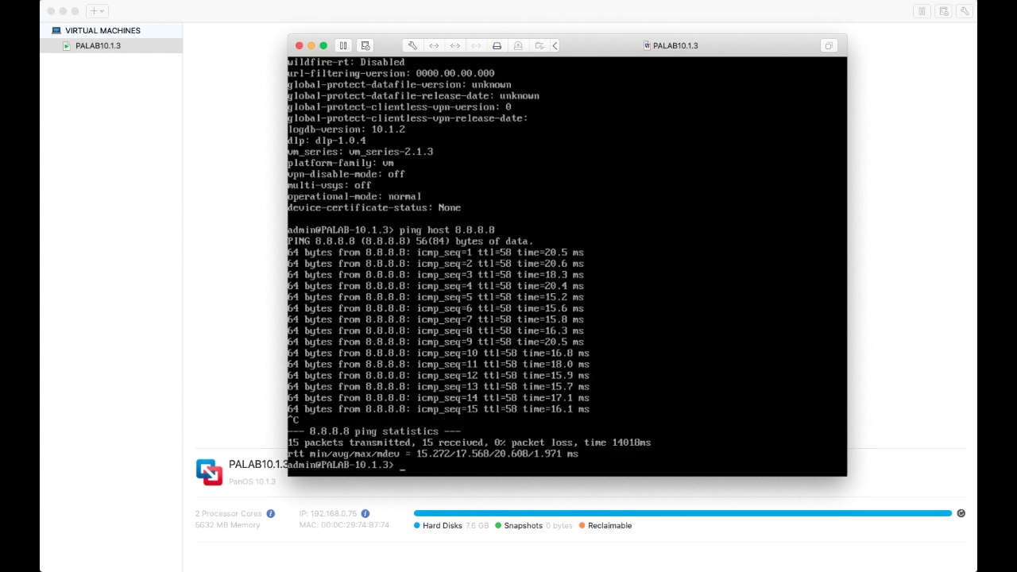
text(ping source 192.168.0)
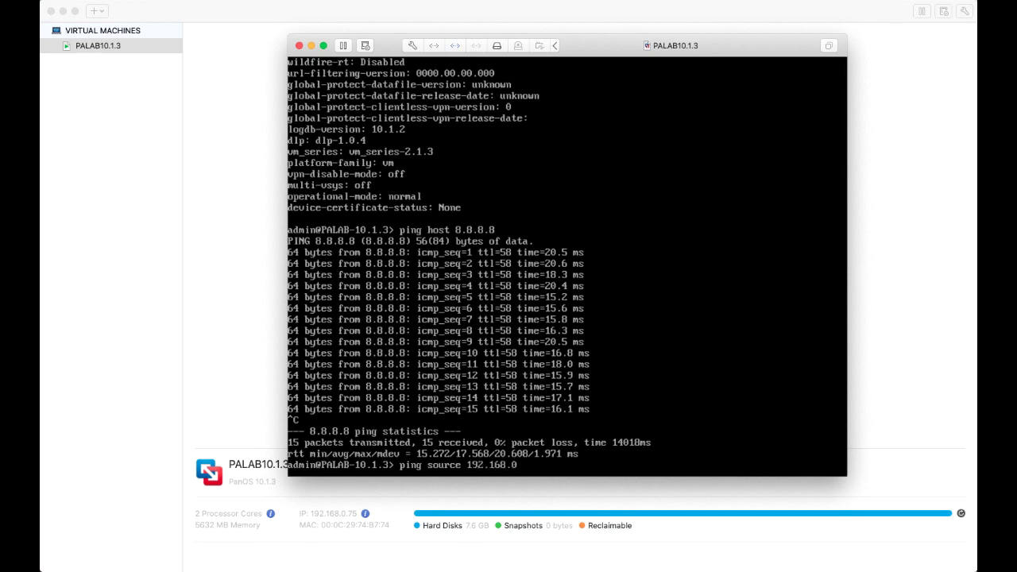
text(.70 host 8.8.8.8)
key(Return)
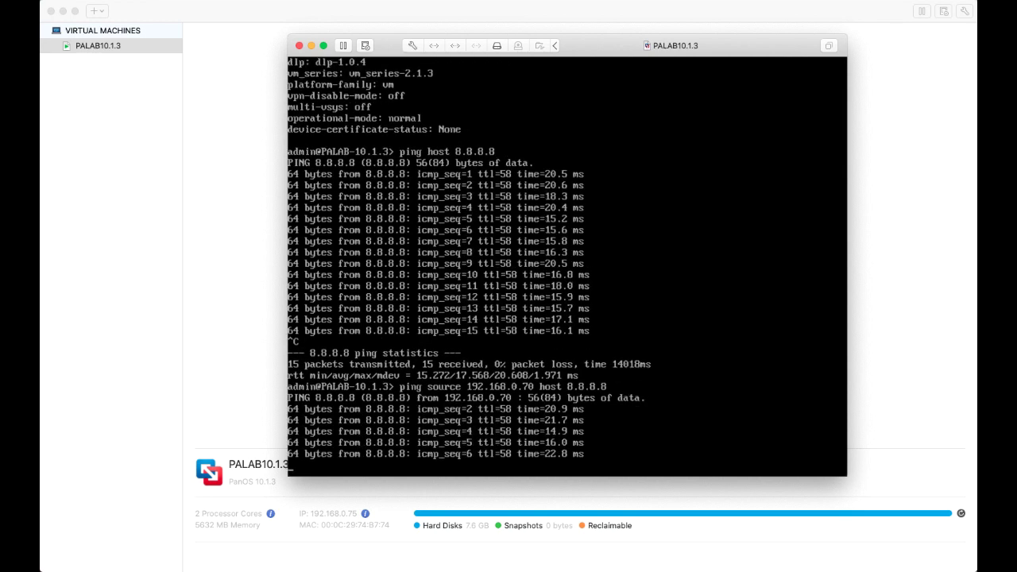
key(ctrl+c)
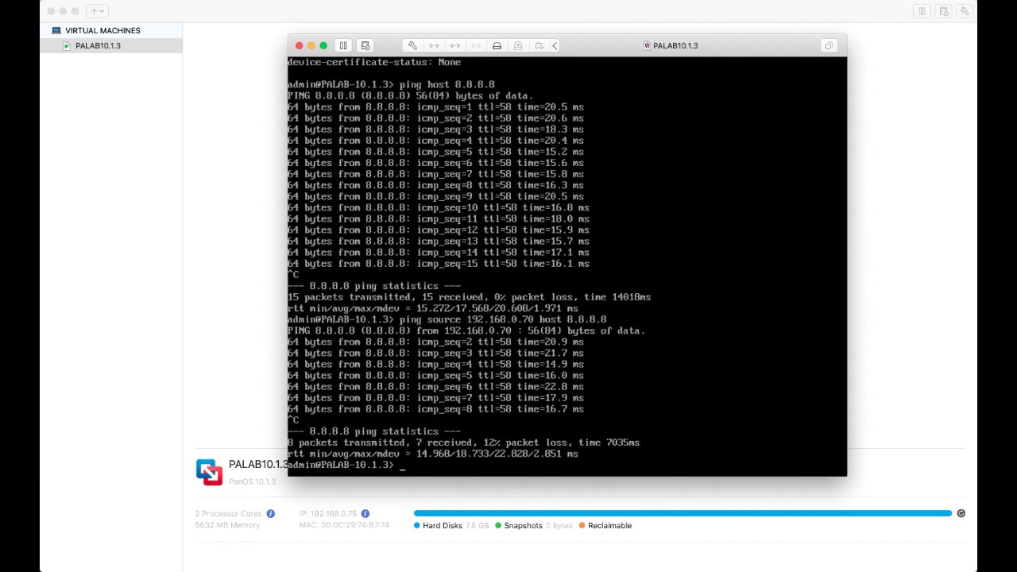
text(ping host www.google.)
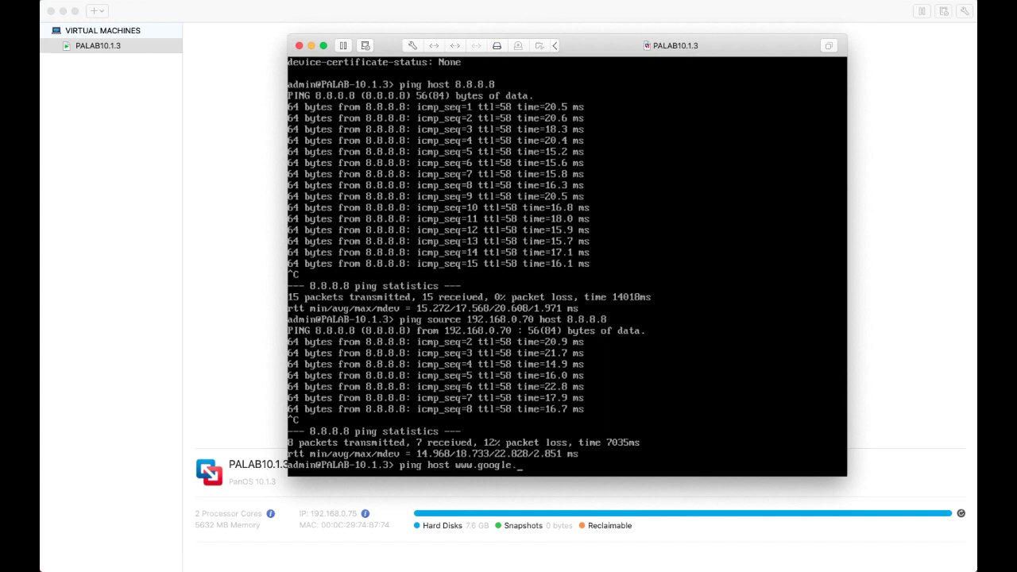
text(com)
key(Return)
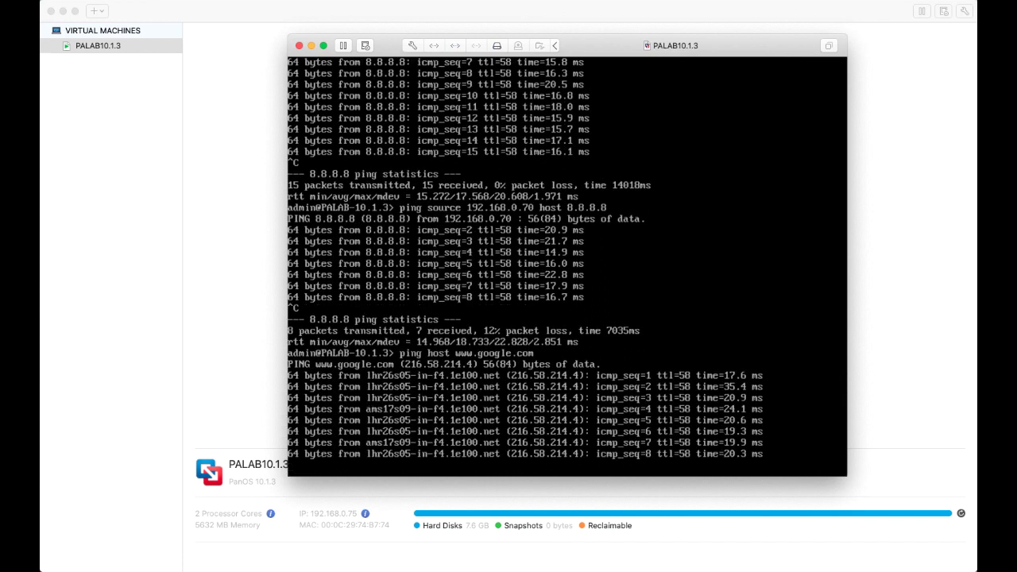
key(ctrl+c)
key(ctrl+c)
key(ctrl+c)
key(ctrl+c)
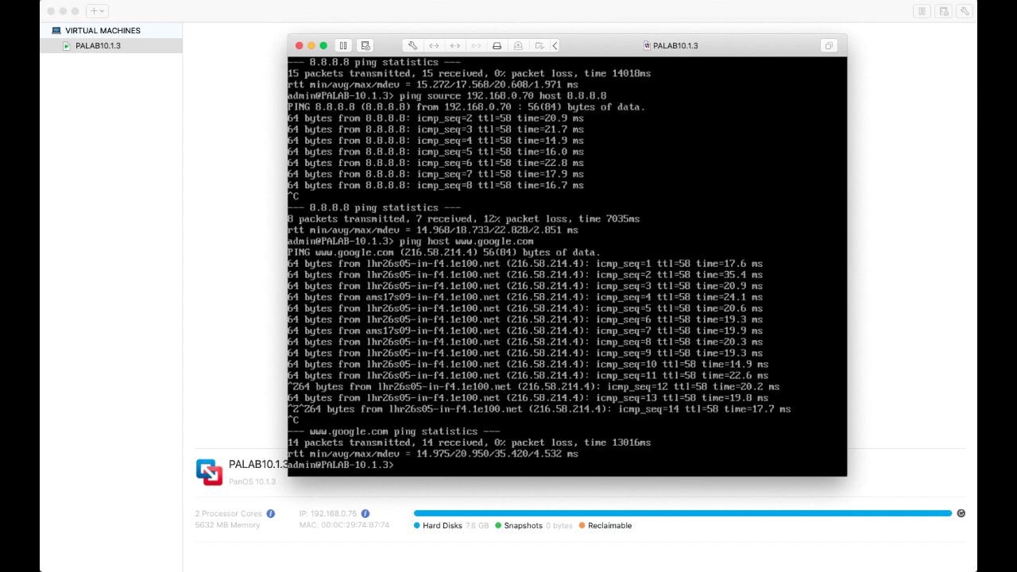